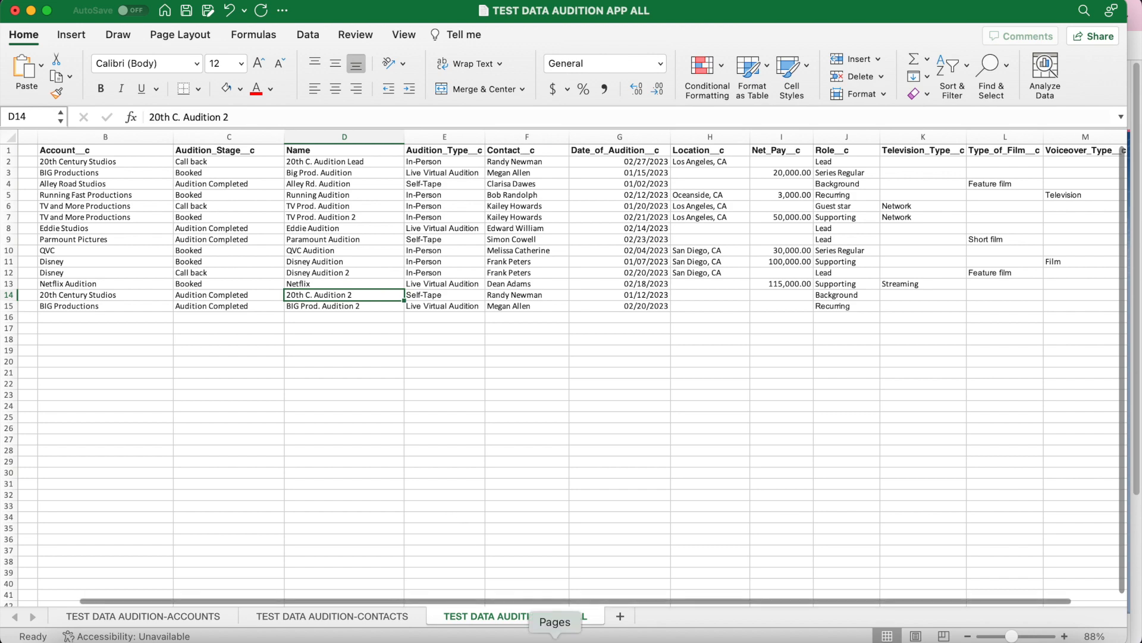
Step: Look over the accounts and contacts sheets of the test data workbook
left_click(209, 615)
left_click(335, 617)
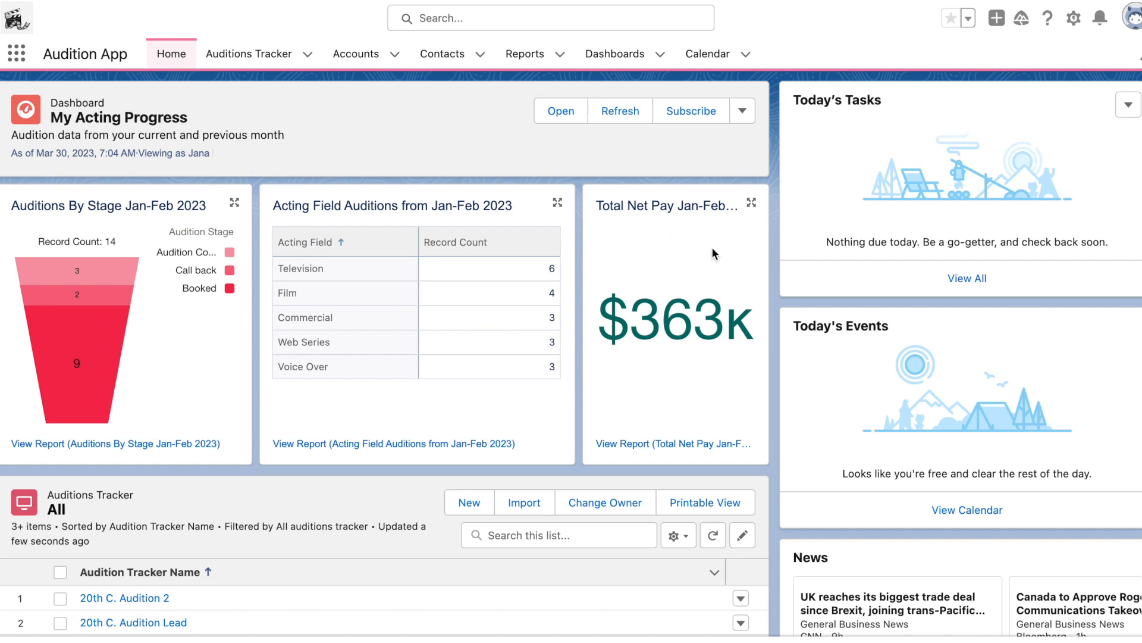
Step: Review the open tasks list and the To Do List, returning to the home dashboard
left_click(984, 278)
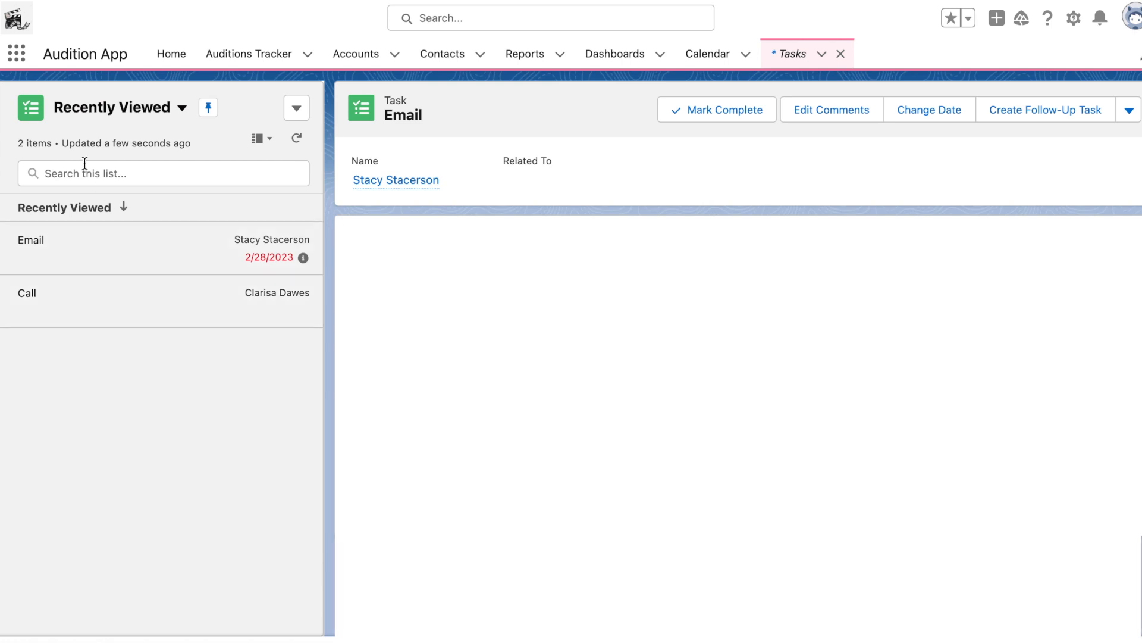
left_click(161, 64)
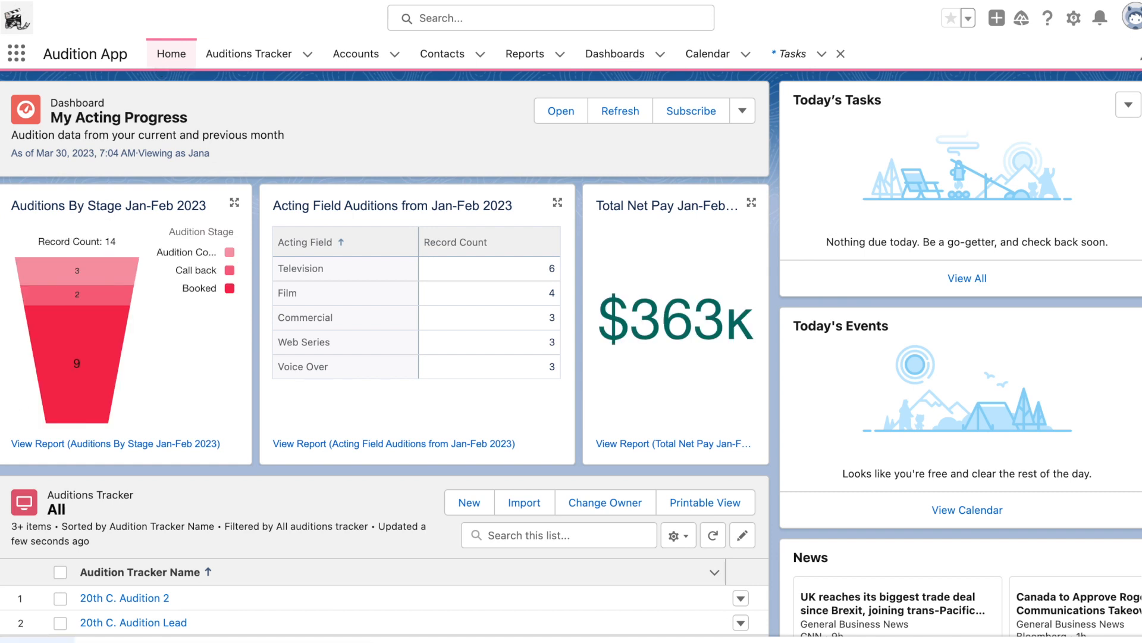
left_click(37, 640)
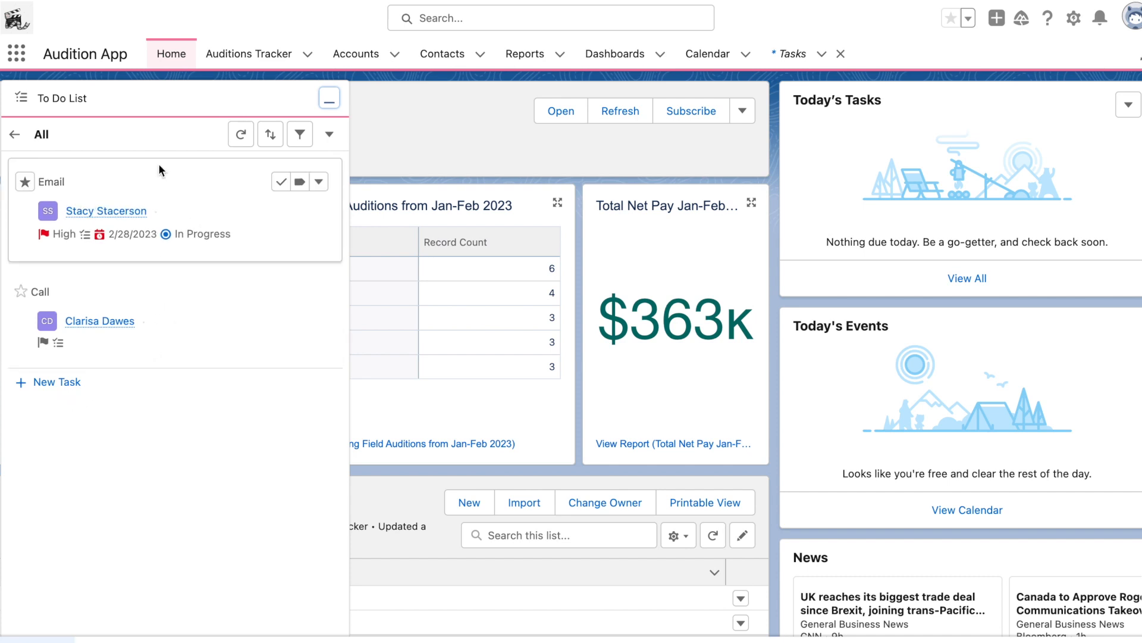
left_click(193, 89)
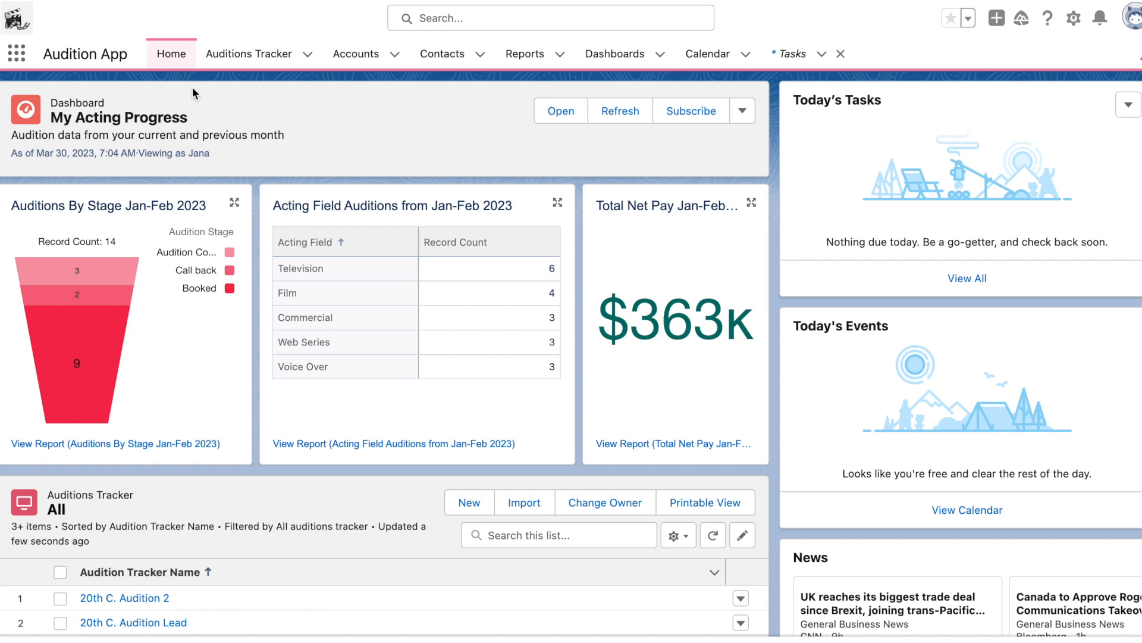
Step: Start a new Auditions Tracker record and name it Rudolph Films
left_click(277, 55)
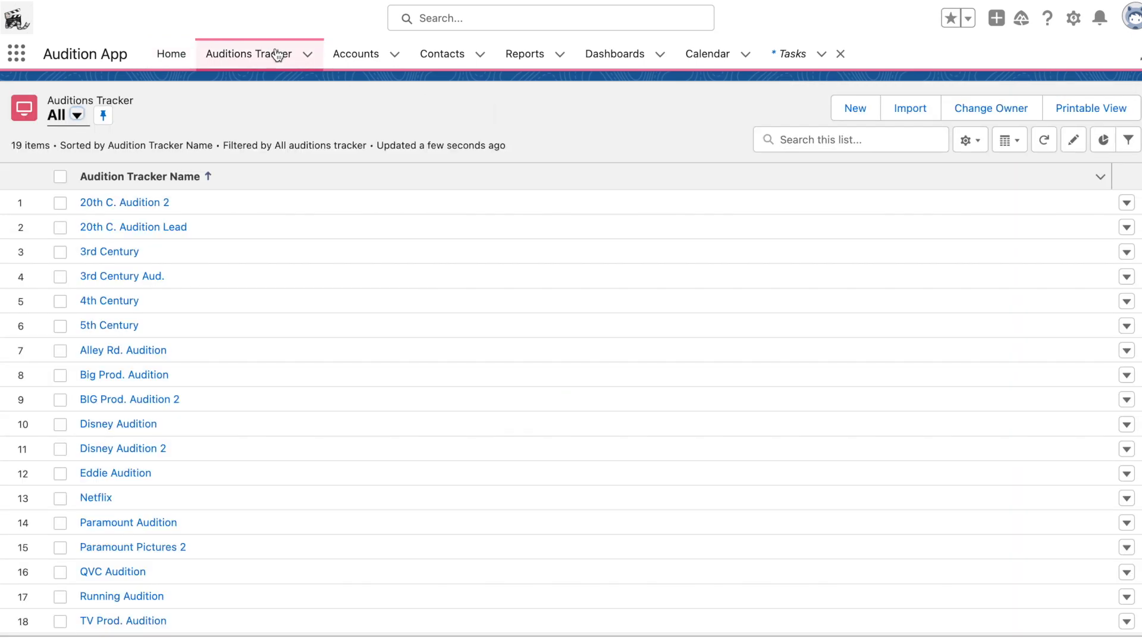
scroll(126, 389, "down", 1)
scroll(127, 387, "up", 1)
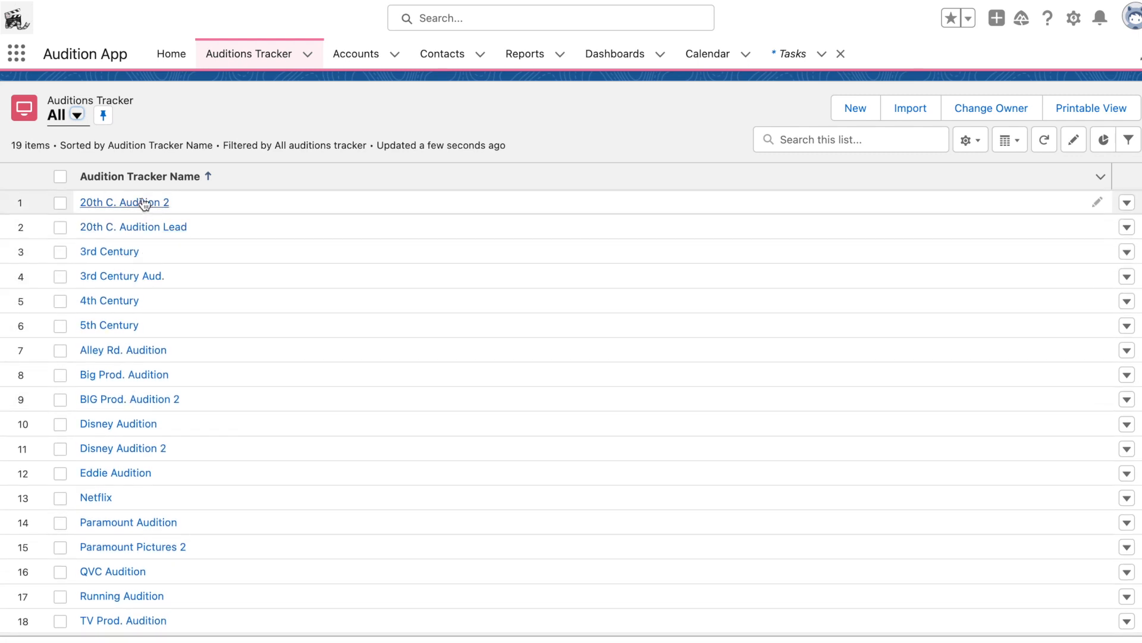
left_click(862, 115)
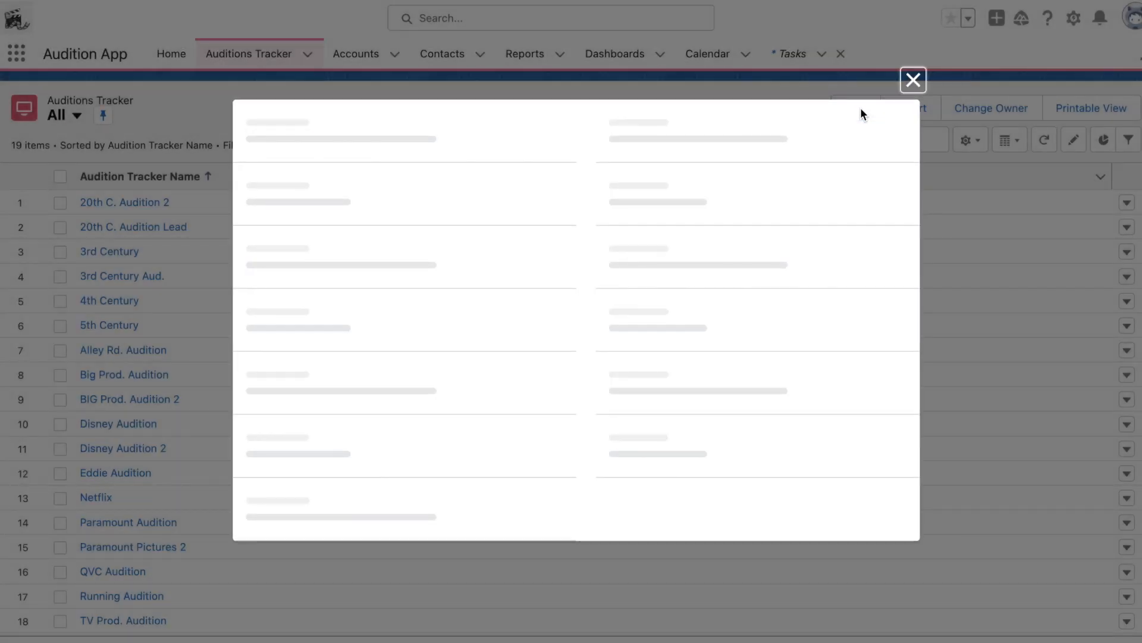
left_click(543, 160)
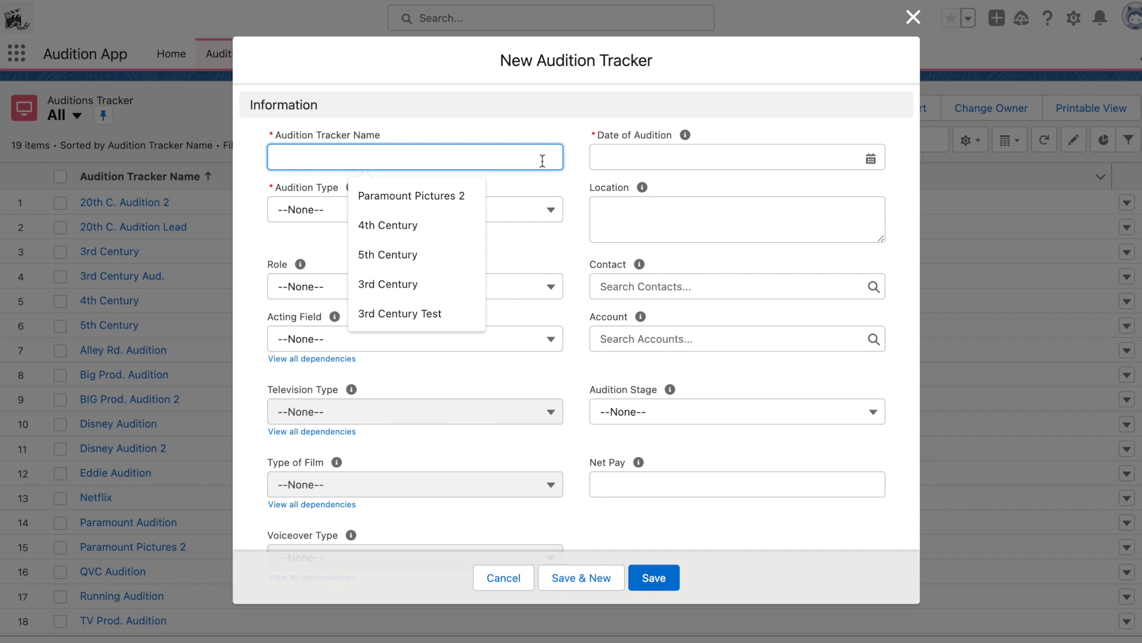
type("Rudo")
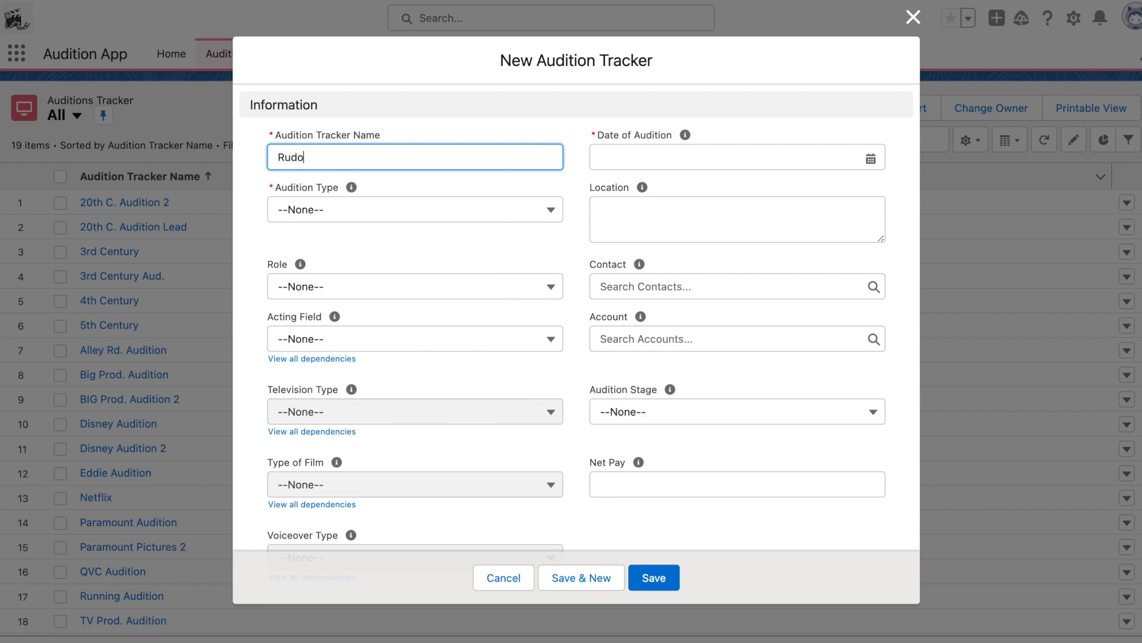
type("lph Films")
Step: Set the Audition Type to Live Virtual Audition and the Role to Supporting
left_click(559, 217)
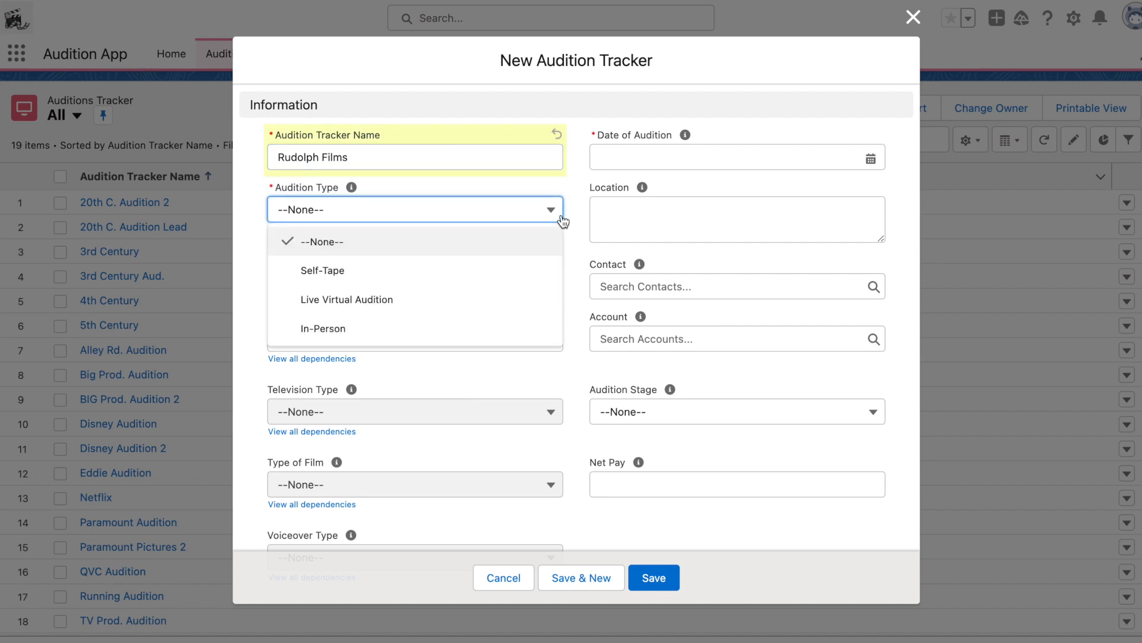
left_click(511, 300)
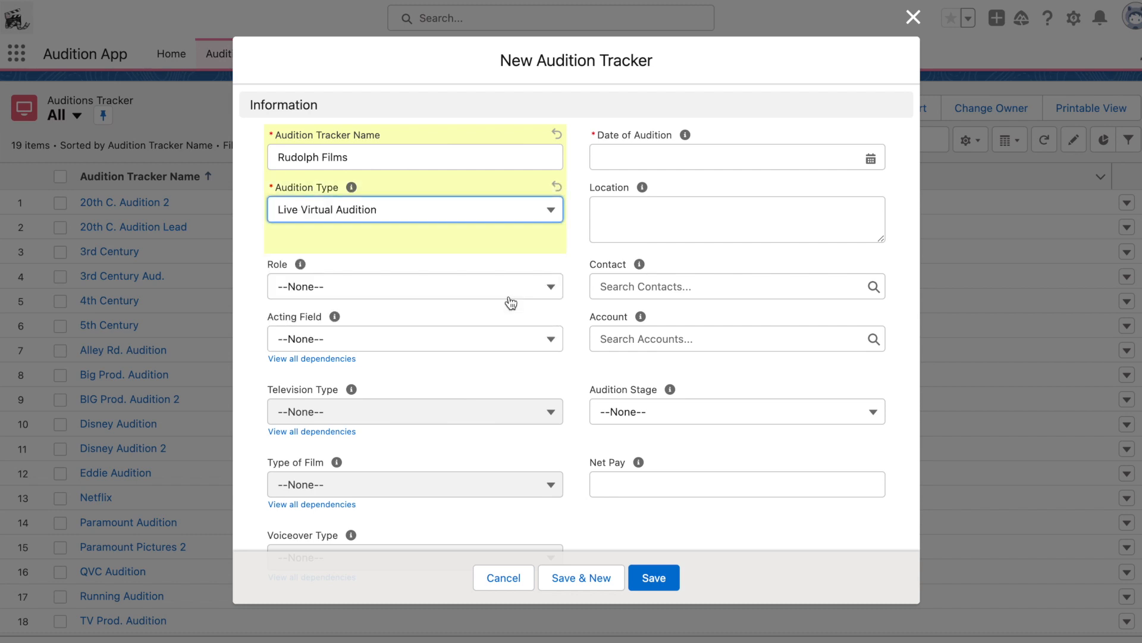
left_click(510, 292)
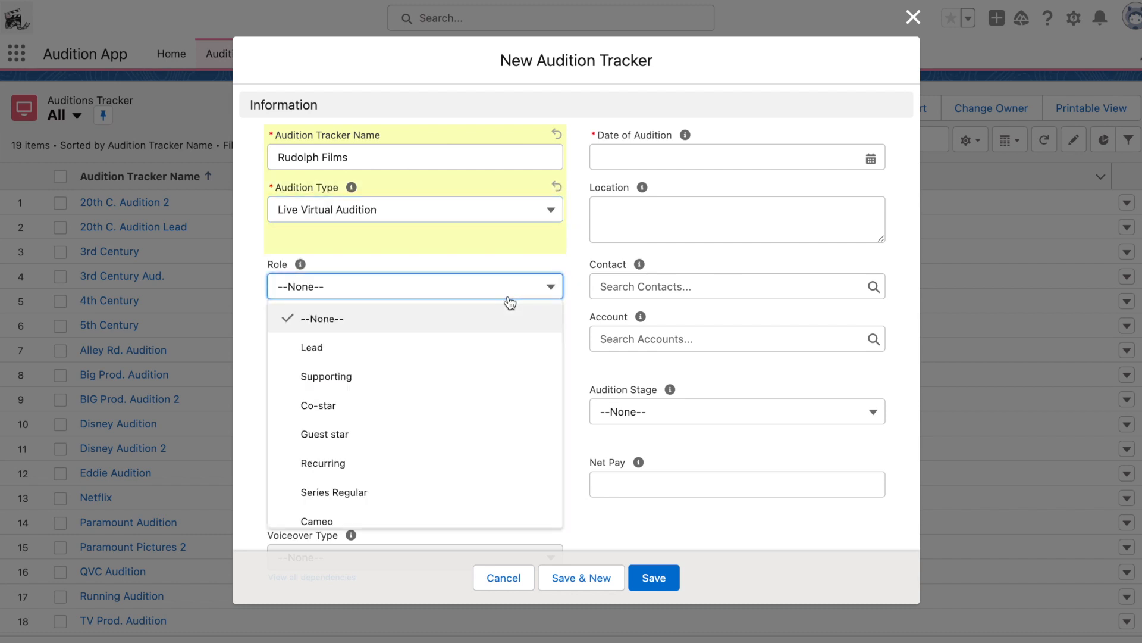
left_click(490, 373)
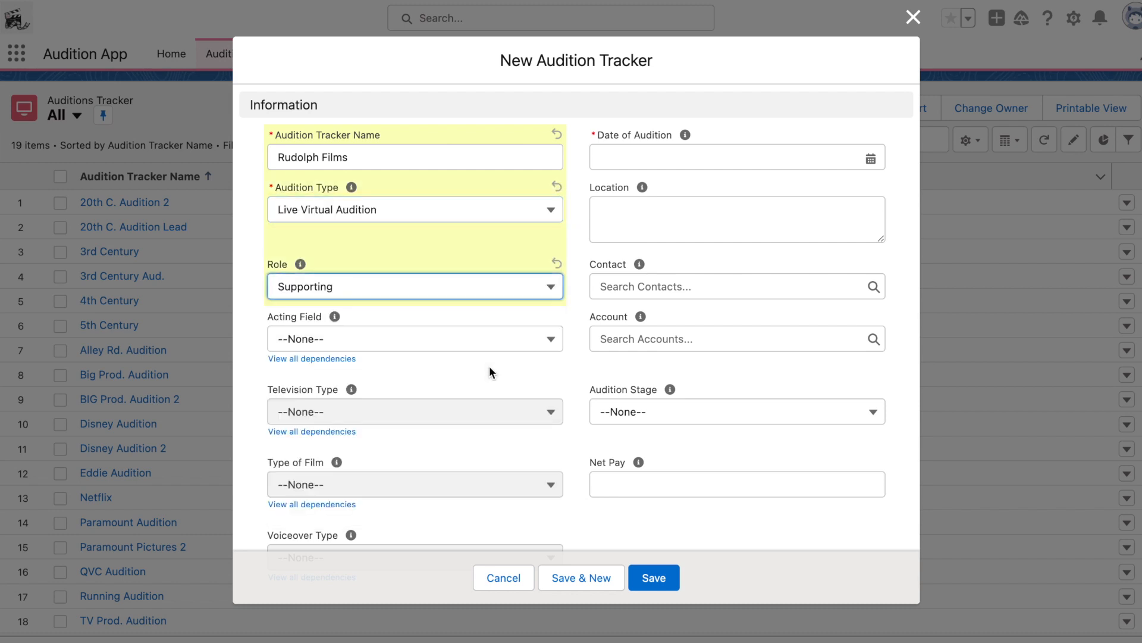
Step: Try Commercial and then Television as the Acting Field and open the Television Type choices
left_click(463, 348)
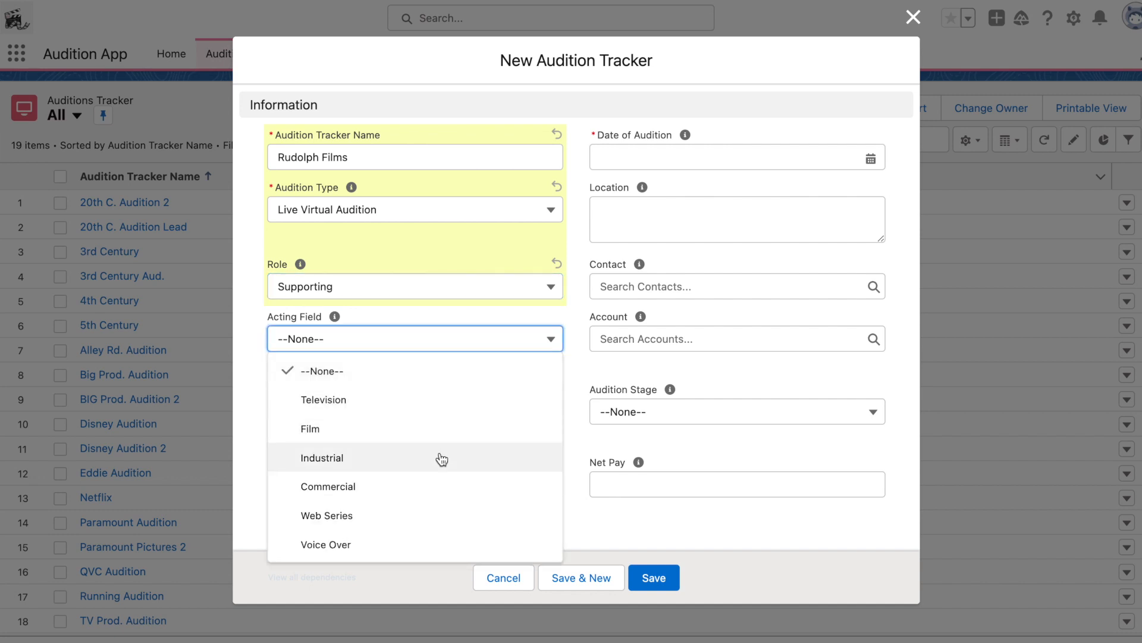
left_click(439, 488)
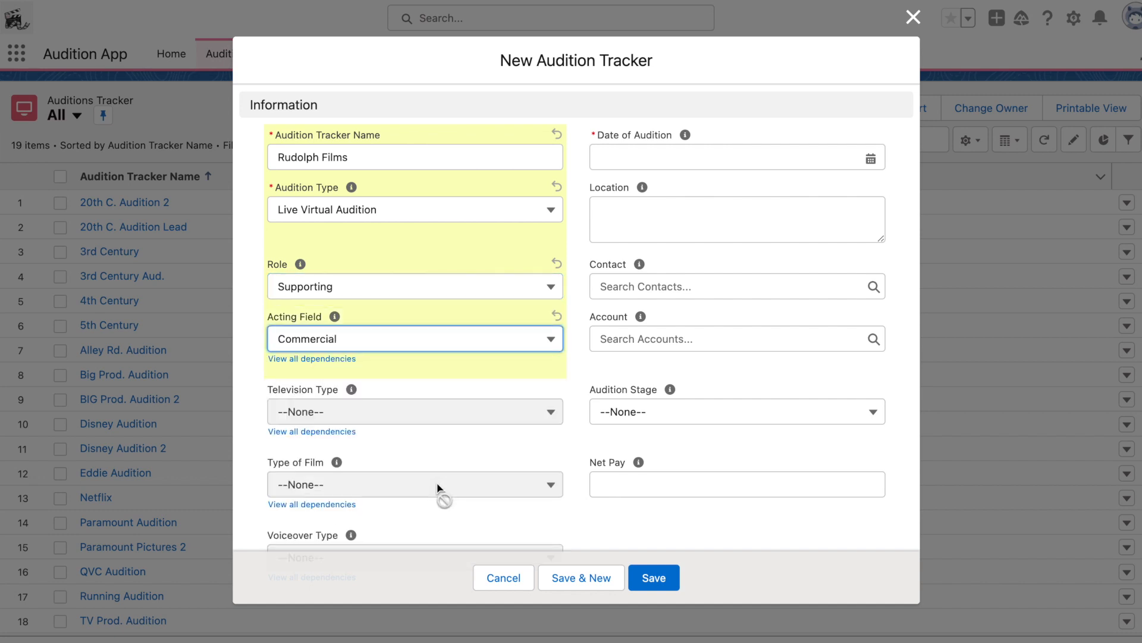
scroll(446, 408, "down", 3)
scroll(446, 405, "down", 2)
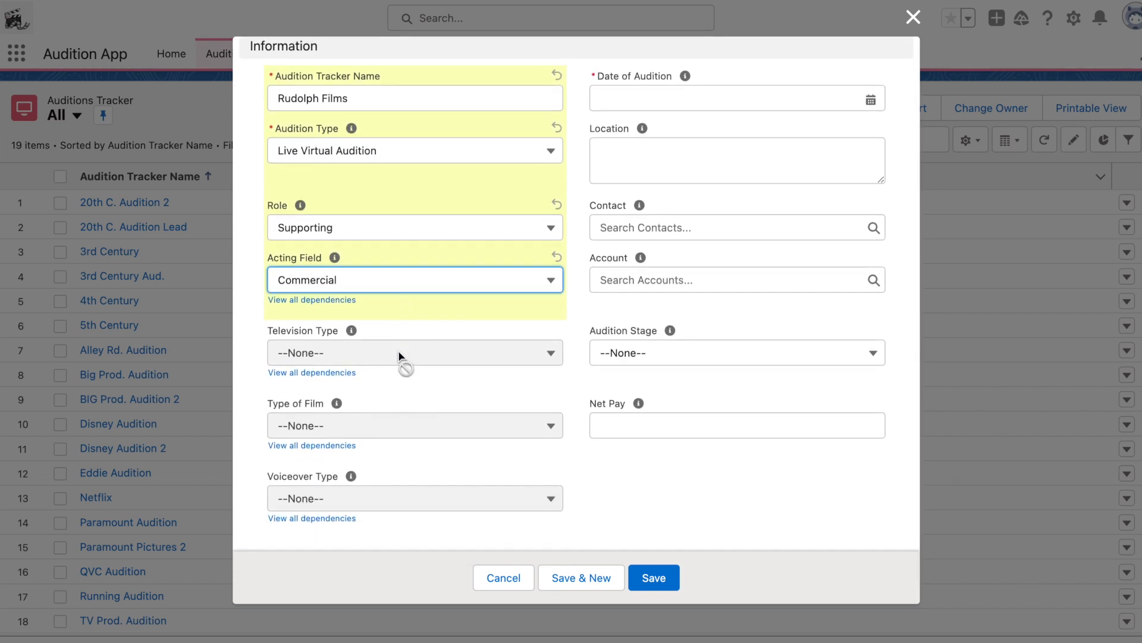
left_click(383, 282)
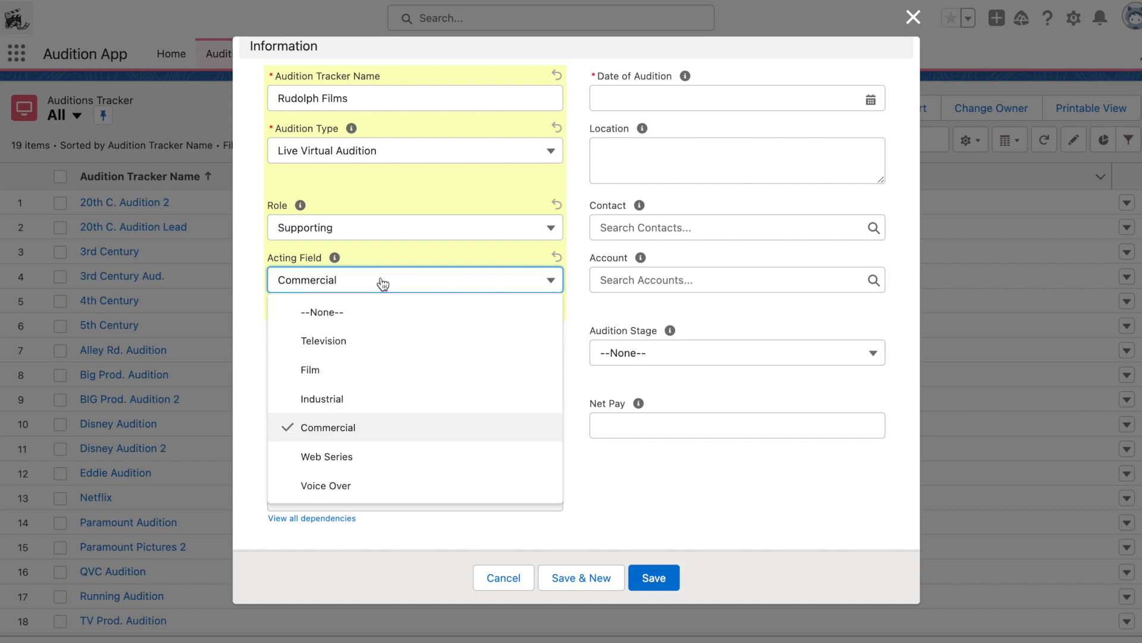
left_click(359, 339)
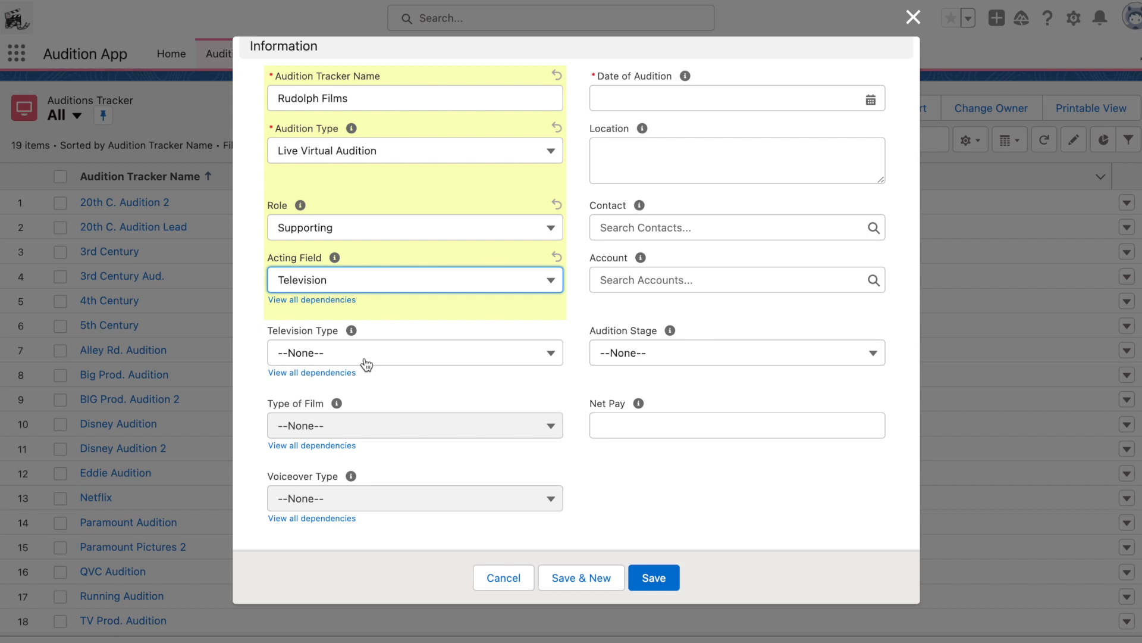
left_click(364, 359)
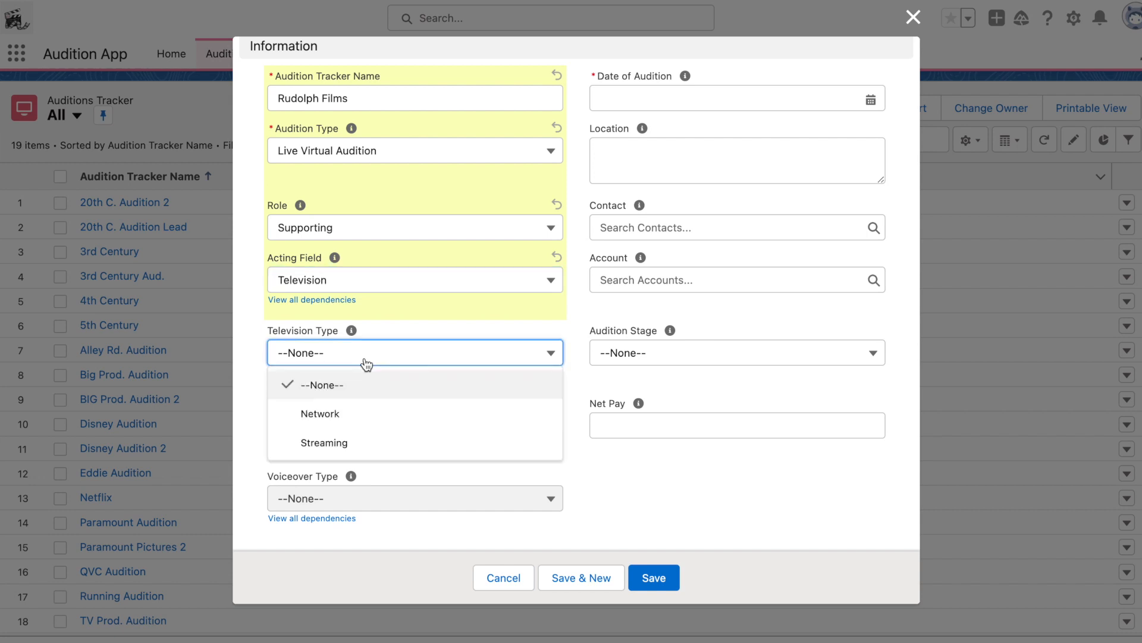
Step: Set the Acting Field to Voice Over and open the Voiceover Type choices without picking one
left_click(374, 290)
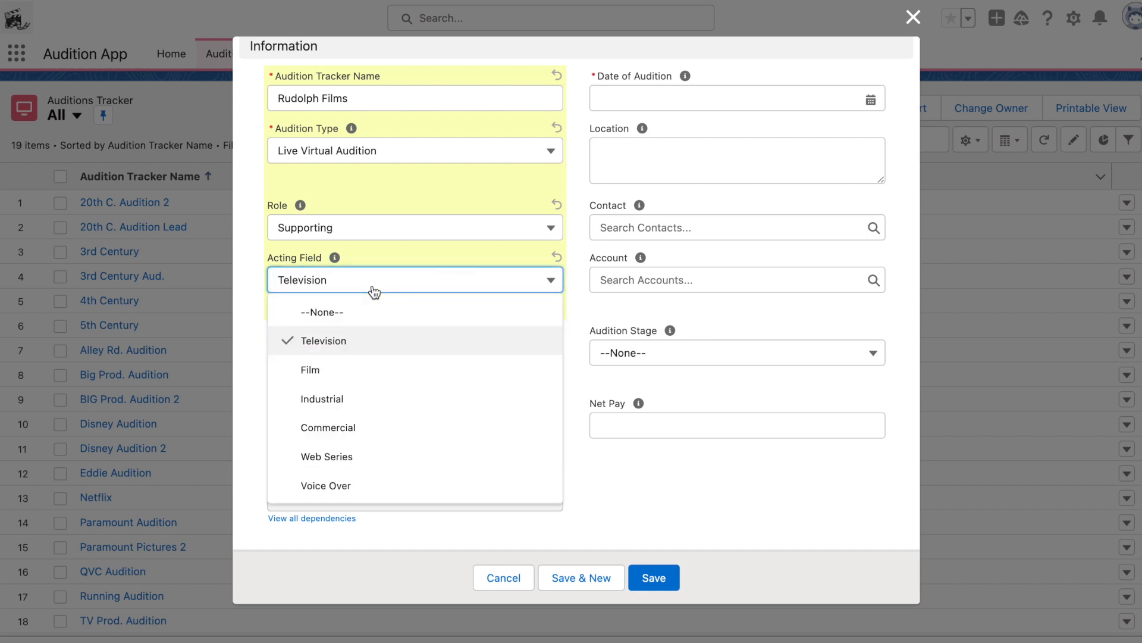
left_click(344, 485)
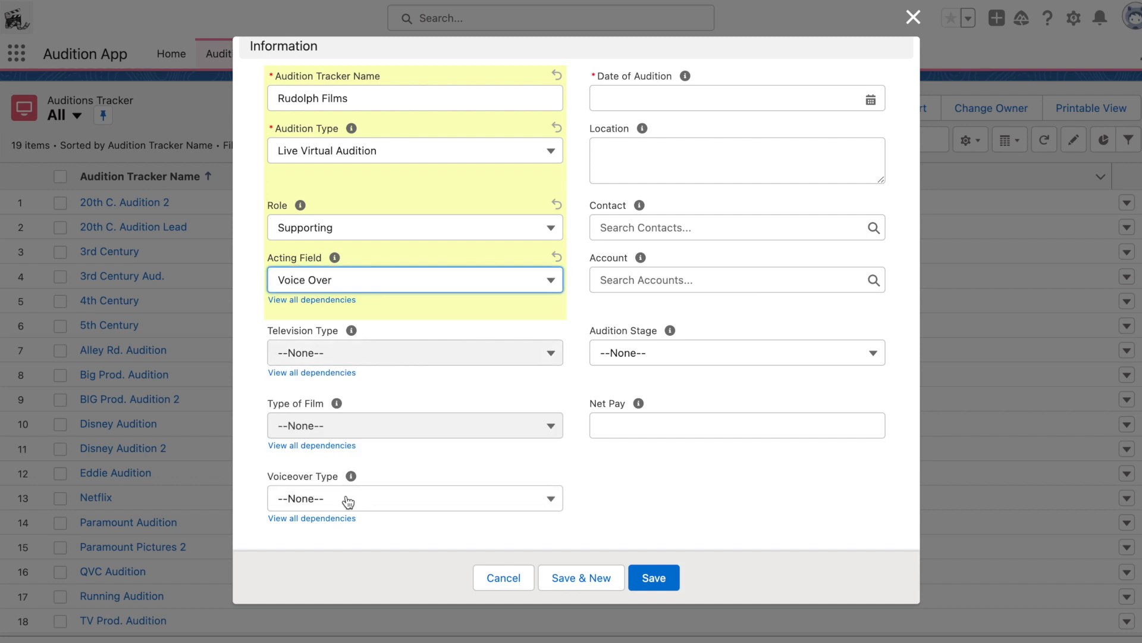
left_click(349, 499)
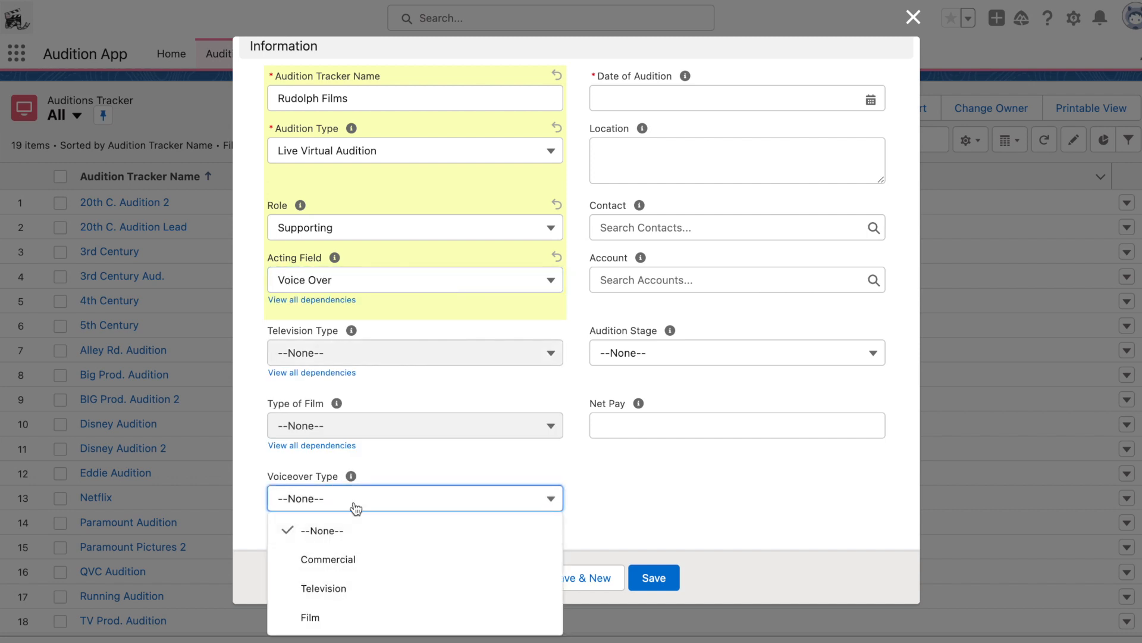
left_click(355, 506)
scroll(544, 398, "up", 2)
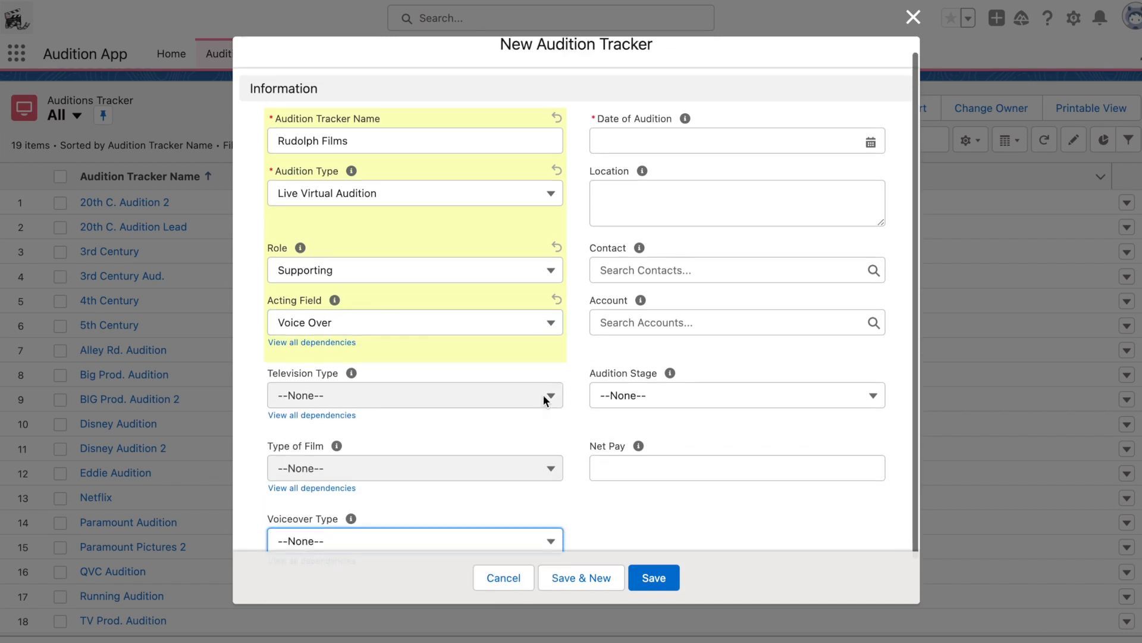
Step: Set the Date of Audition to 3/31/2023 and pick the casting director's contact from recent contacts
left_click(872, 158)
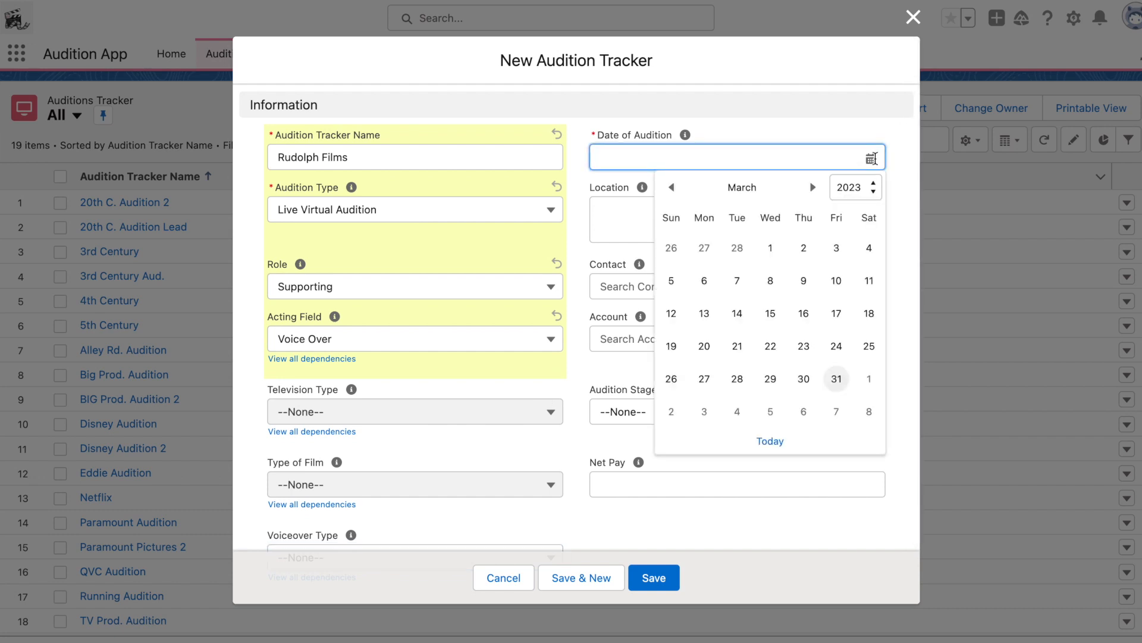
left_click(837, 381)
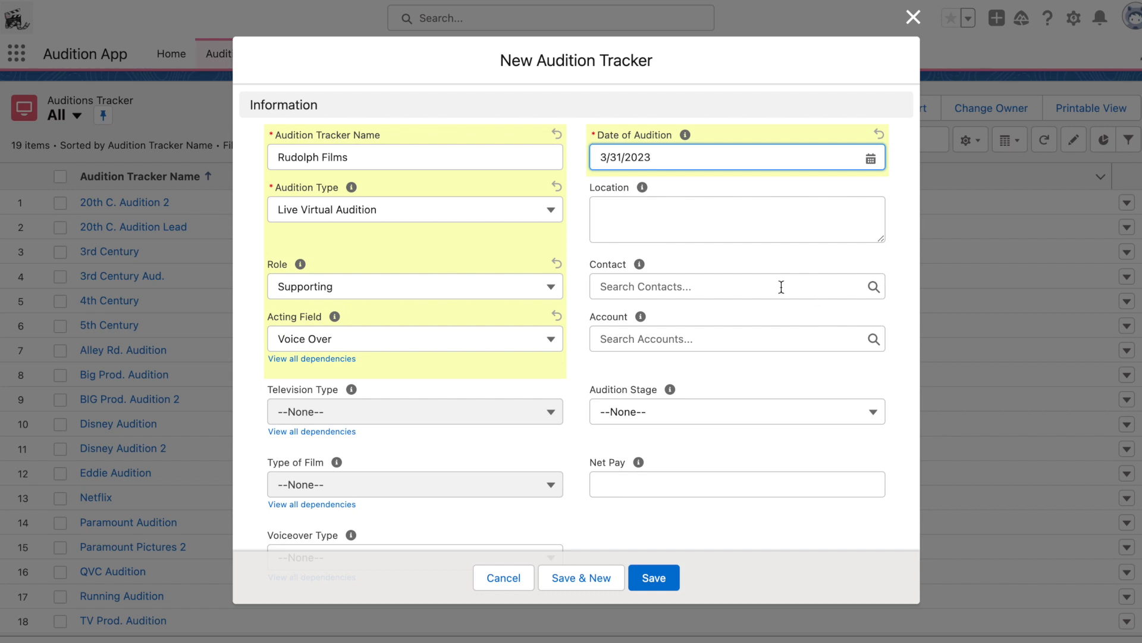
mouse_move(640, 269)
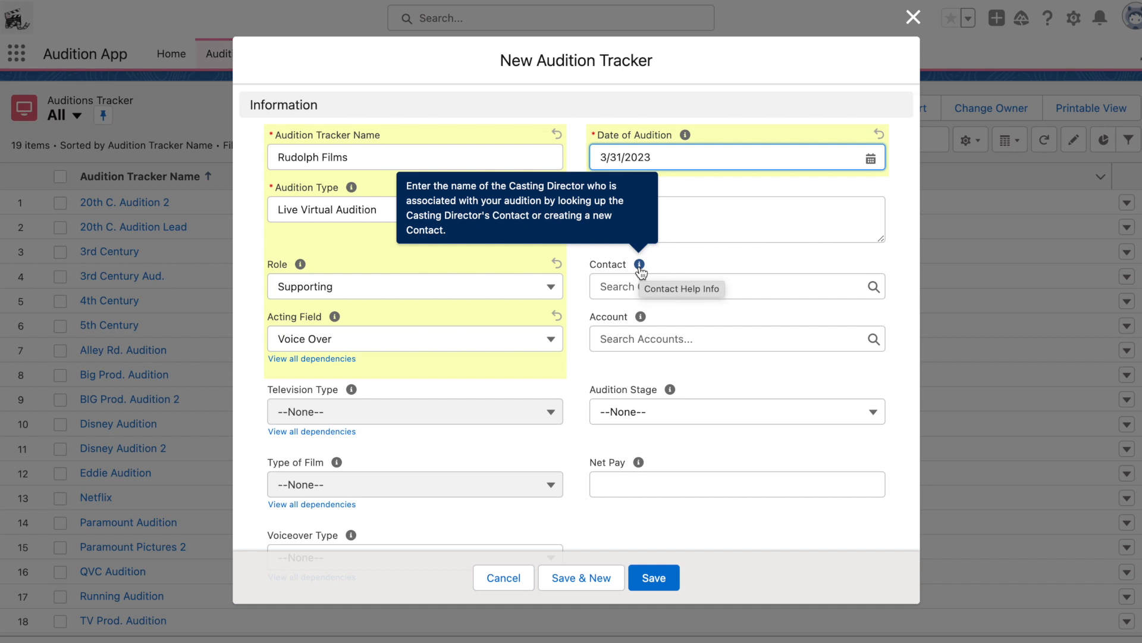
left_click(642, 286)
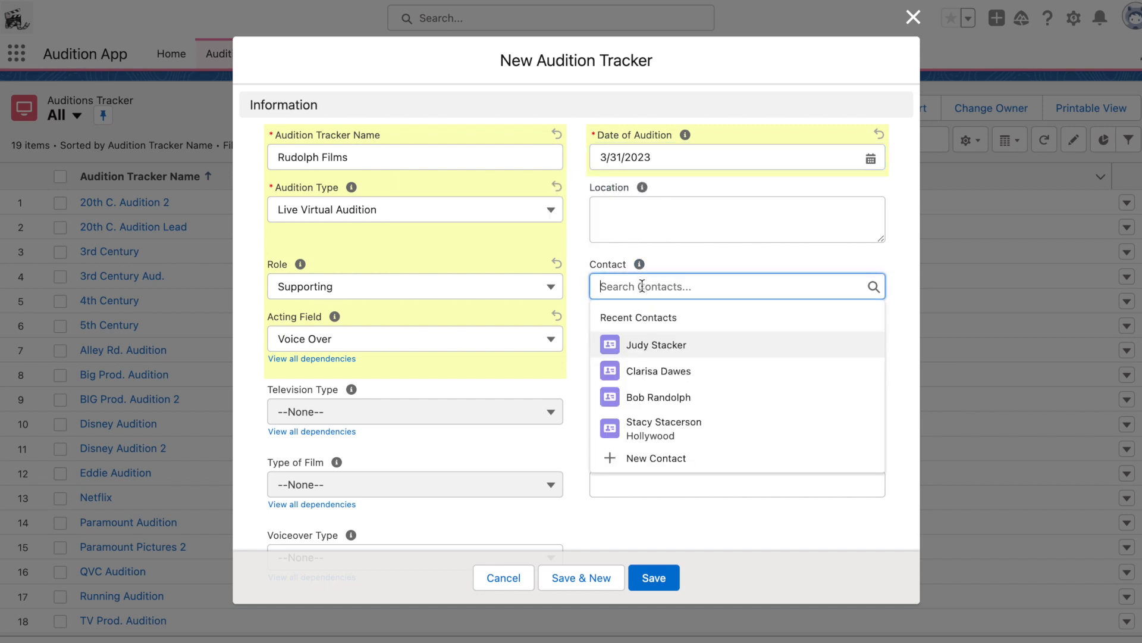
left_click(661, 397)
Step: Create and save a new account named Rudolph Films from the Account field
left_click(636, 347)
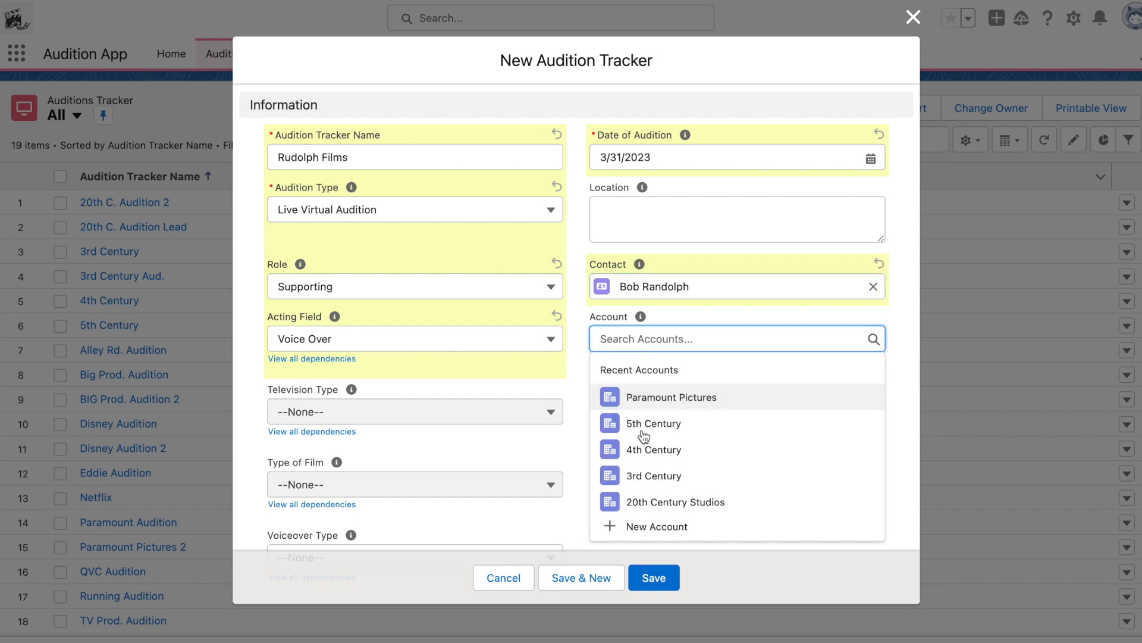
left_click(646, 526)
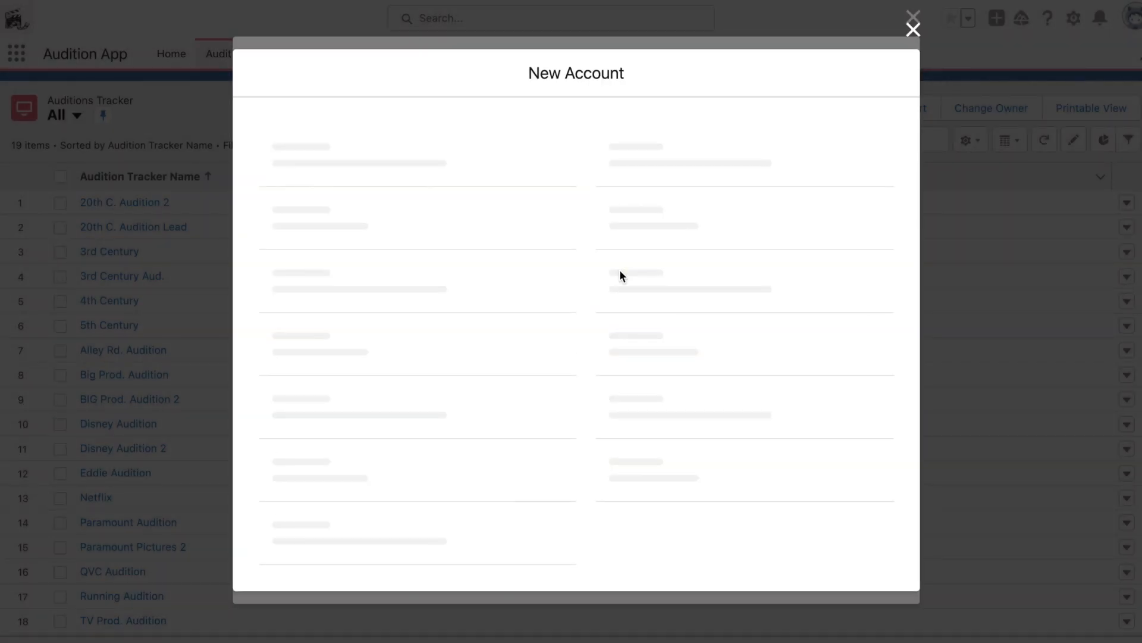
left_click(409, 231)
type("Rudolph Films")
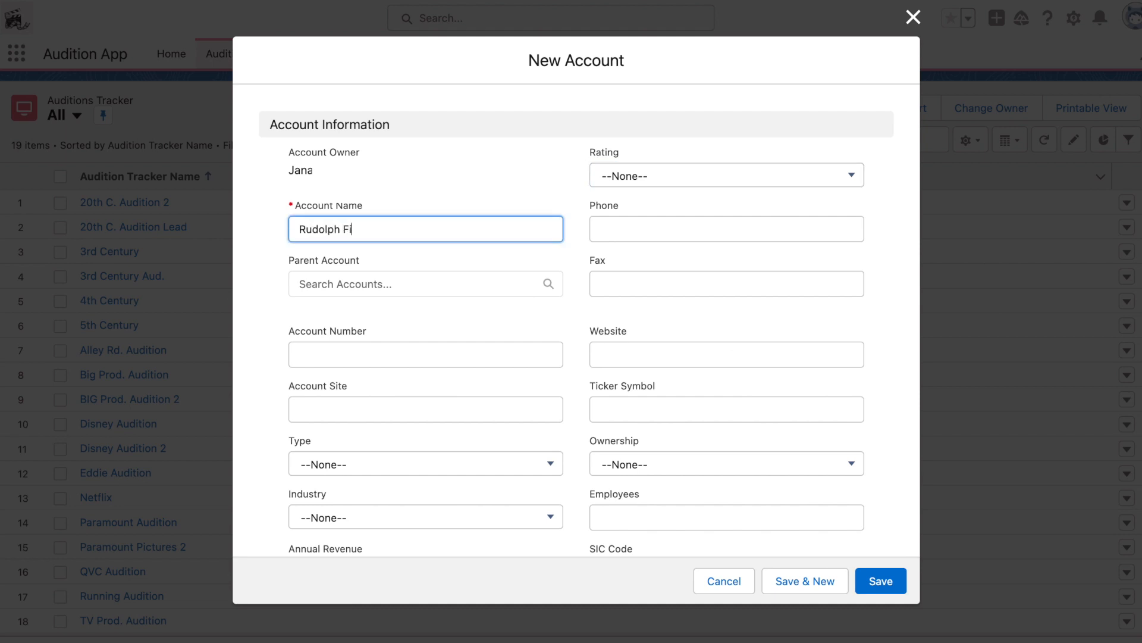
left_click(873, 590)
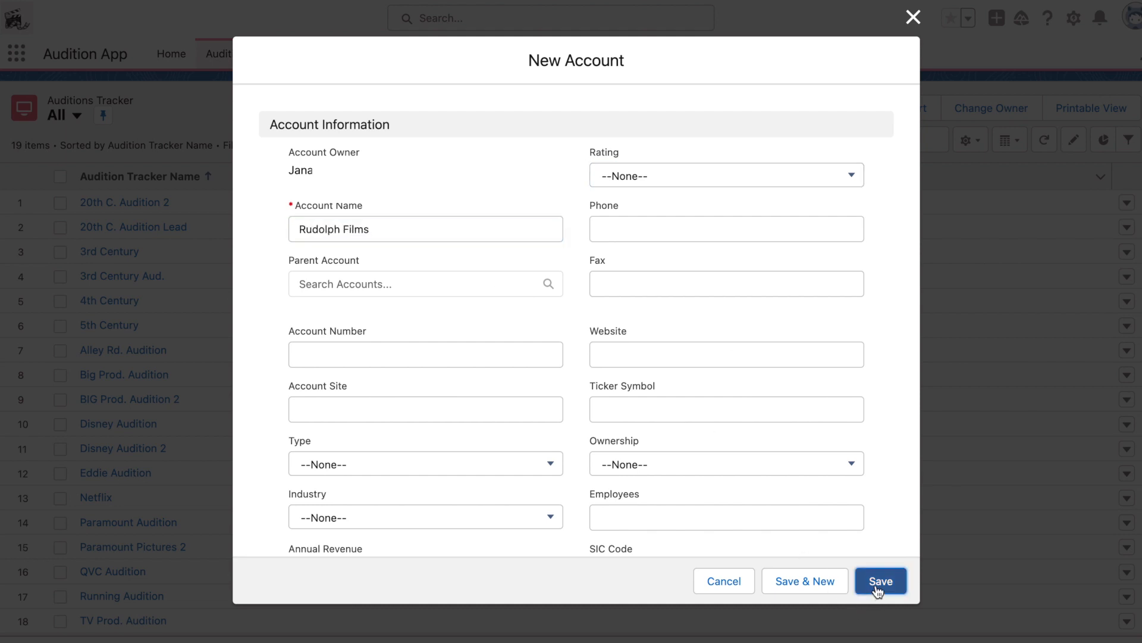
Step: Set the Audition Stage to Audition Completed and save the new audition record
left_click(748, 421)
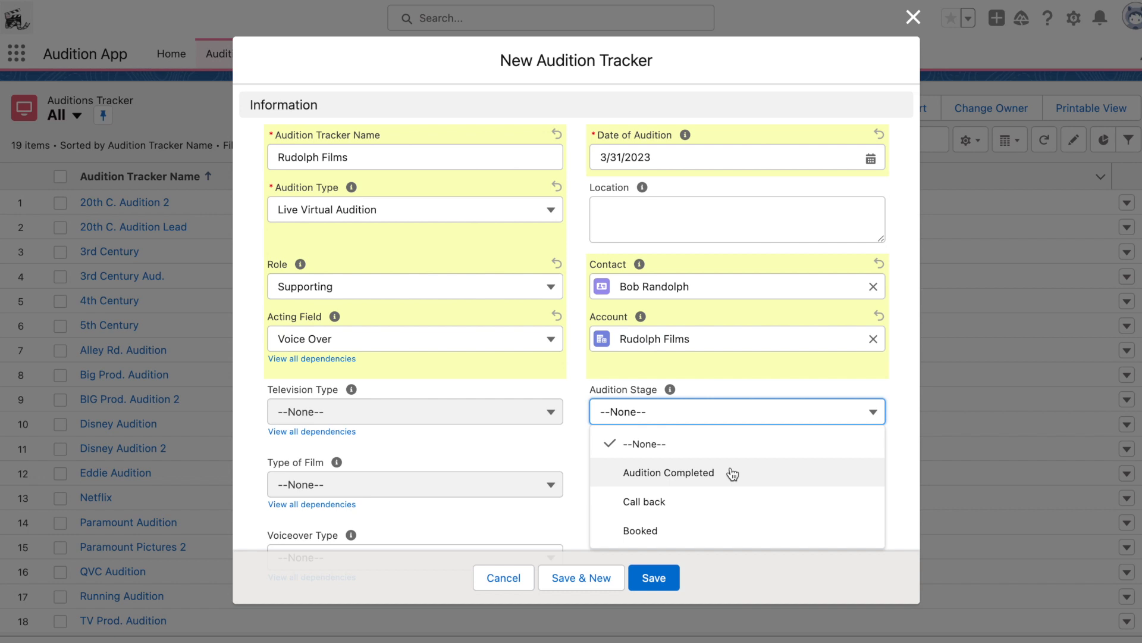
left_click(733, 472)
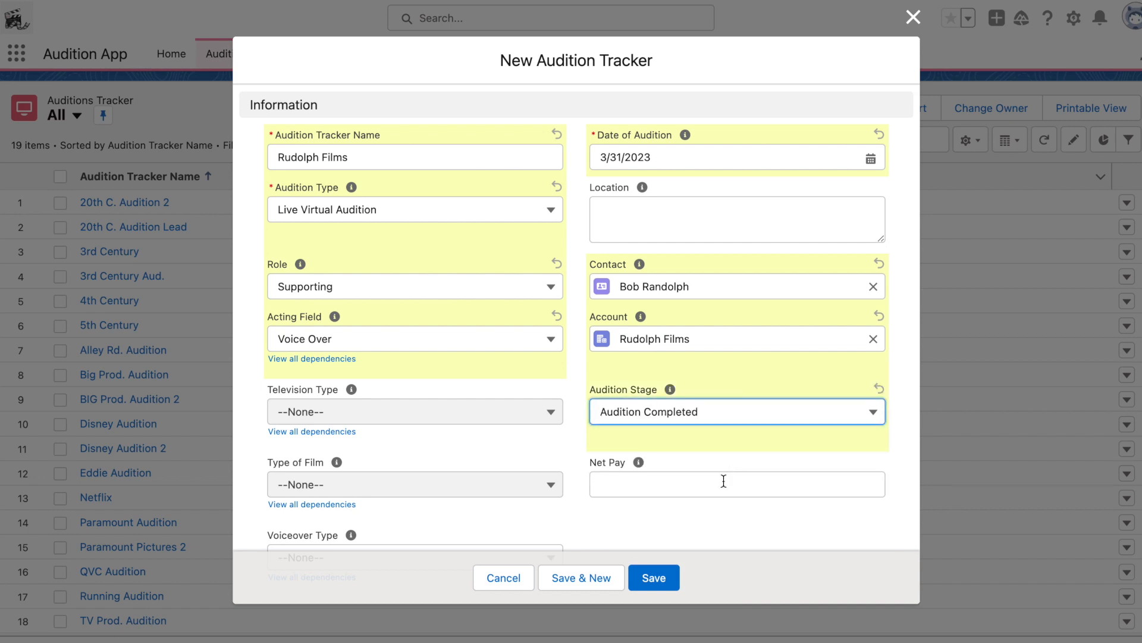
left_click(654, 574)
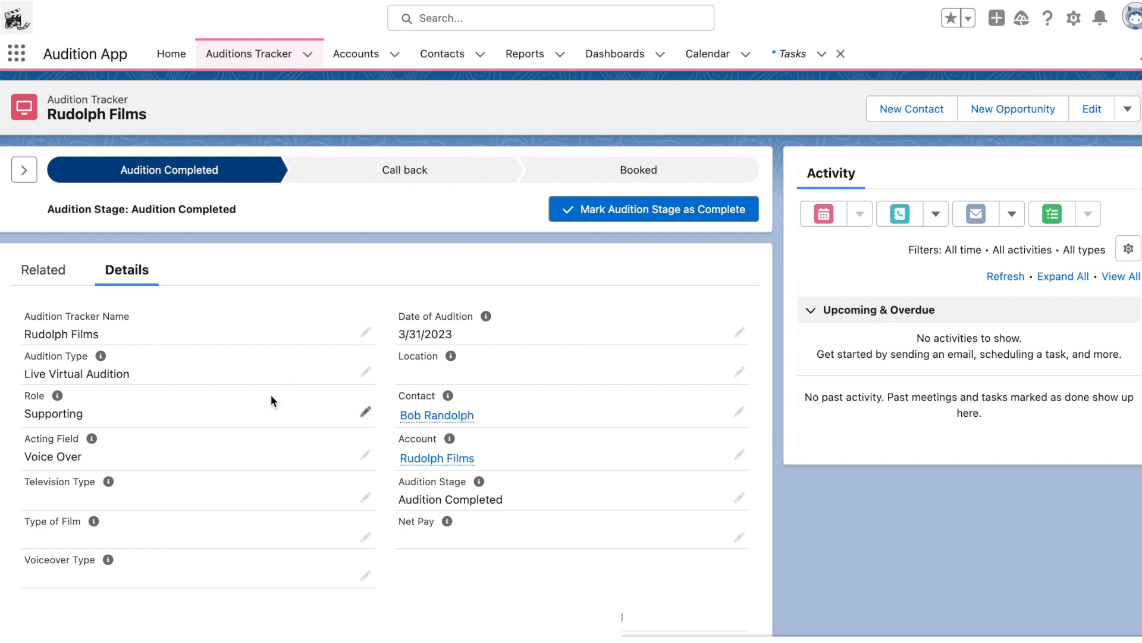
Step: Try to change the Audition Type to In-Person and save the record
left_click(366, 374)
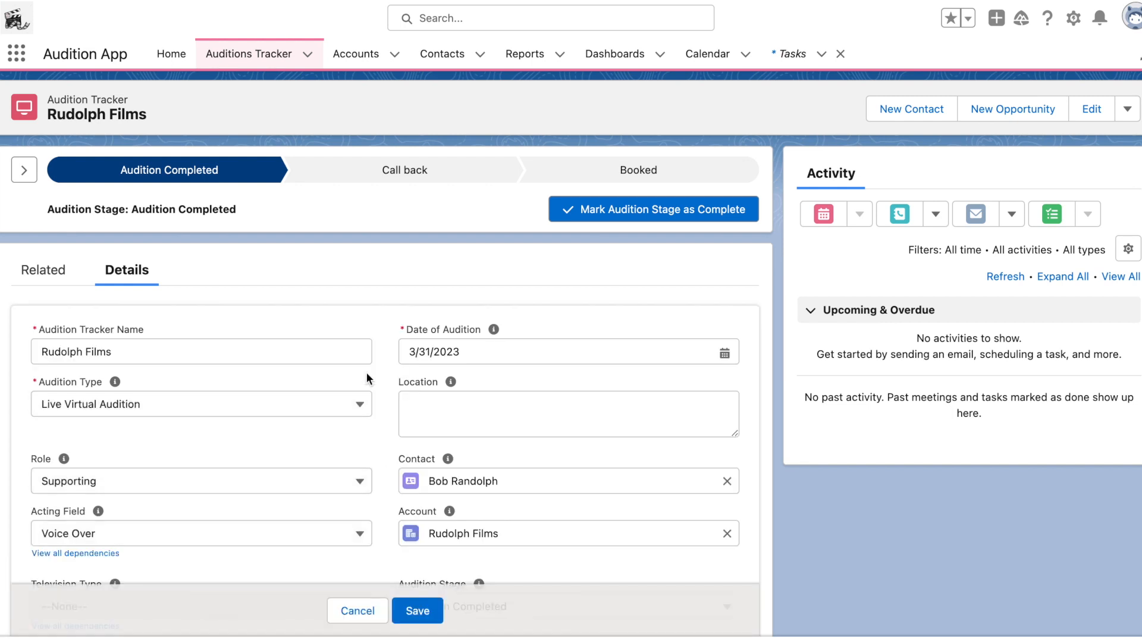
left_click(333, 404)
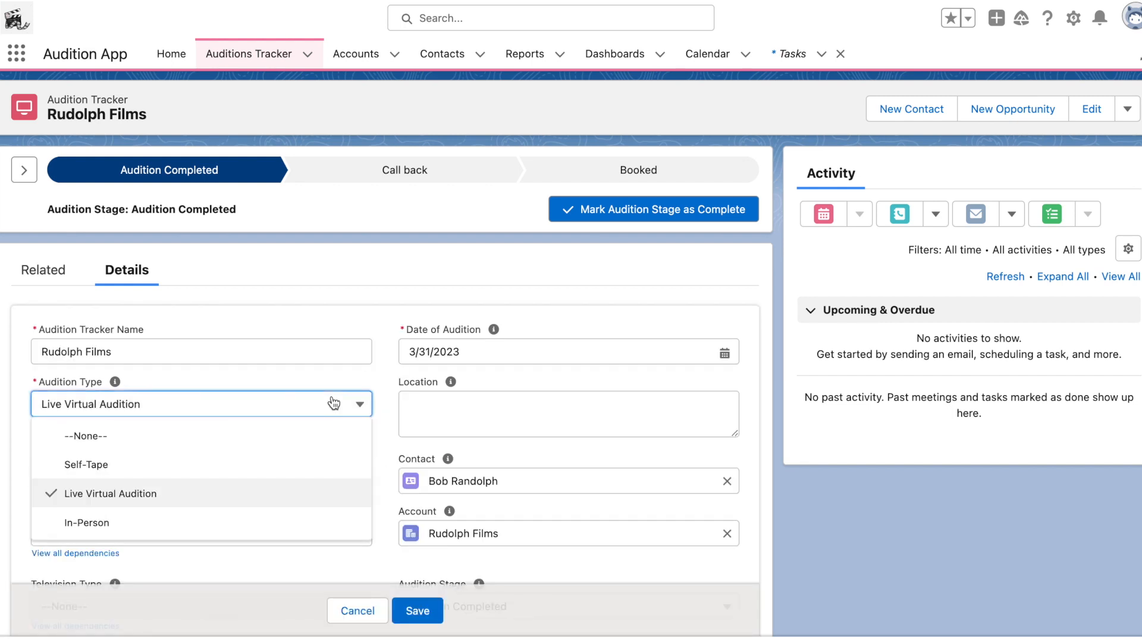
left_click(294, 524)
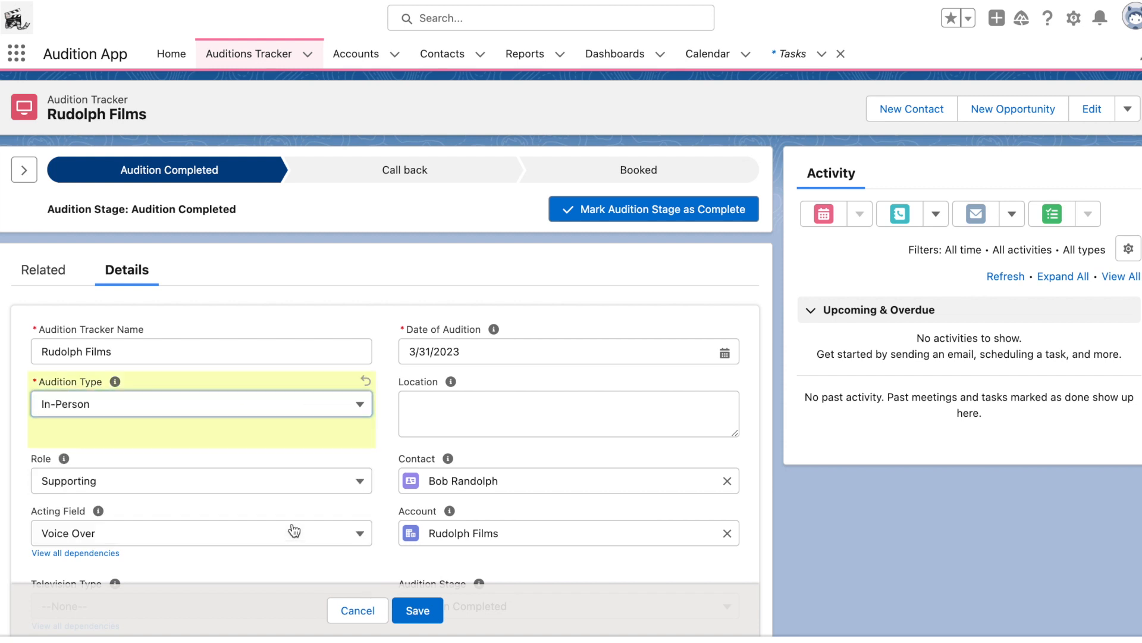
left_click(420, 610)
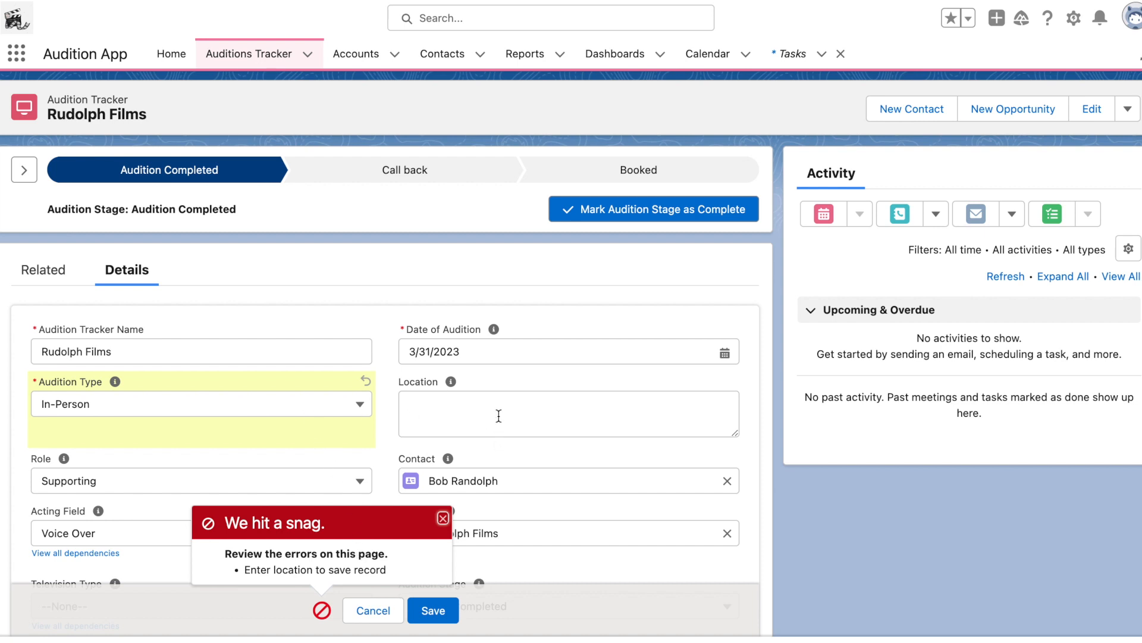
left_click(443, 518)
Step: Set the Audition Stage to Booked and change the Audition Type to Self-Tape
scroll(312, 451, "down", 5)
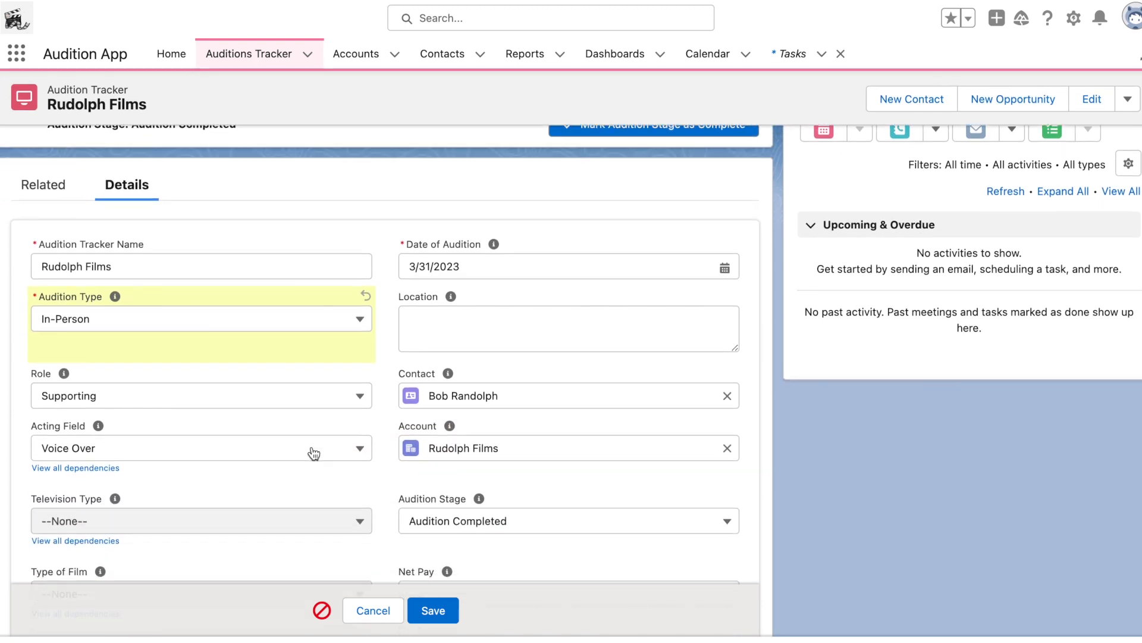
left_click(477, 447)
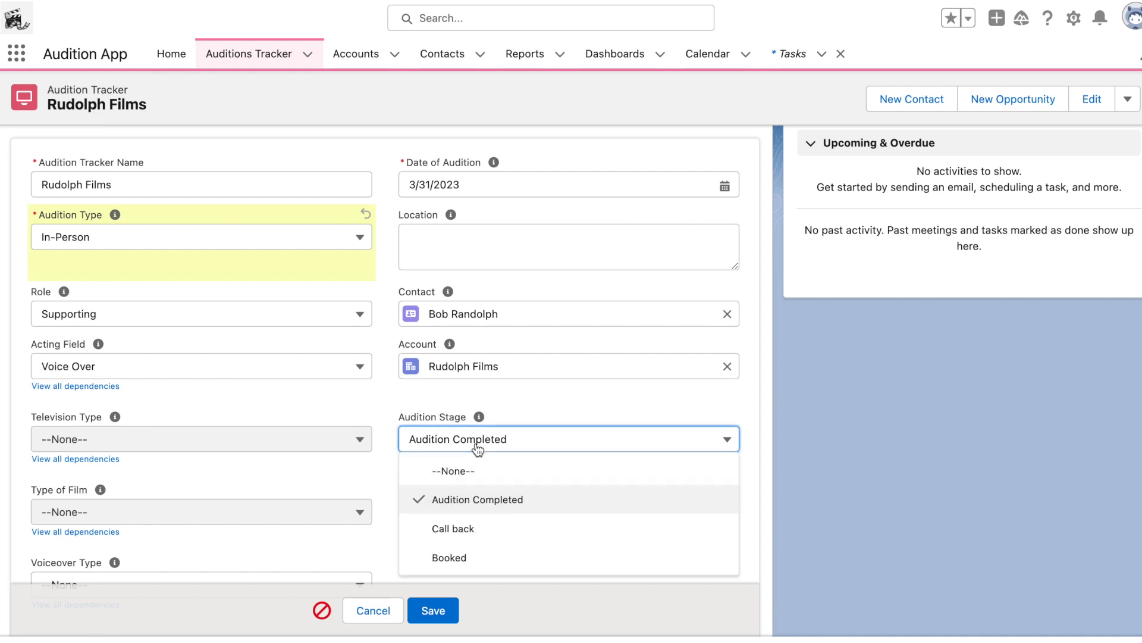
left_click(458, 559)
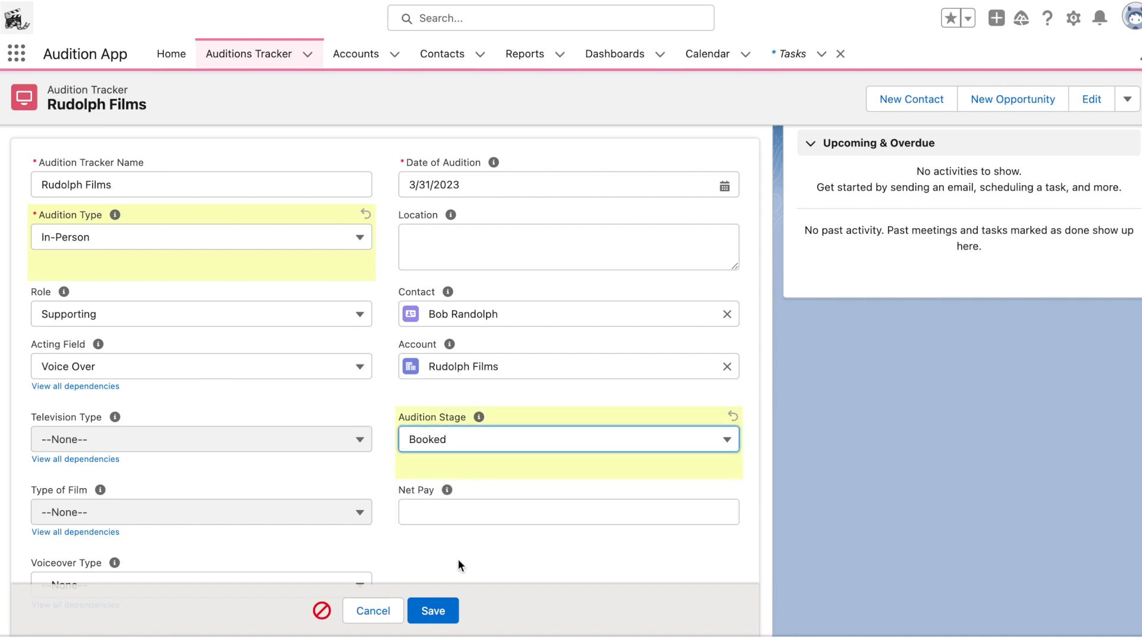
left_click(268, 241)
left_click(252, 296)
Step: Enter a Net Pay of 2,000.00 and save the audition record
left_click(441, 620)
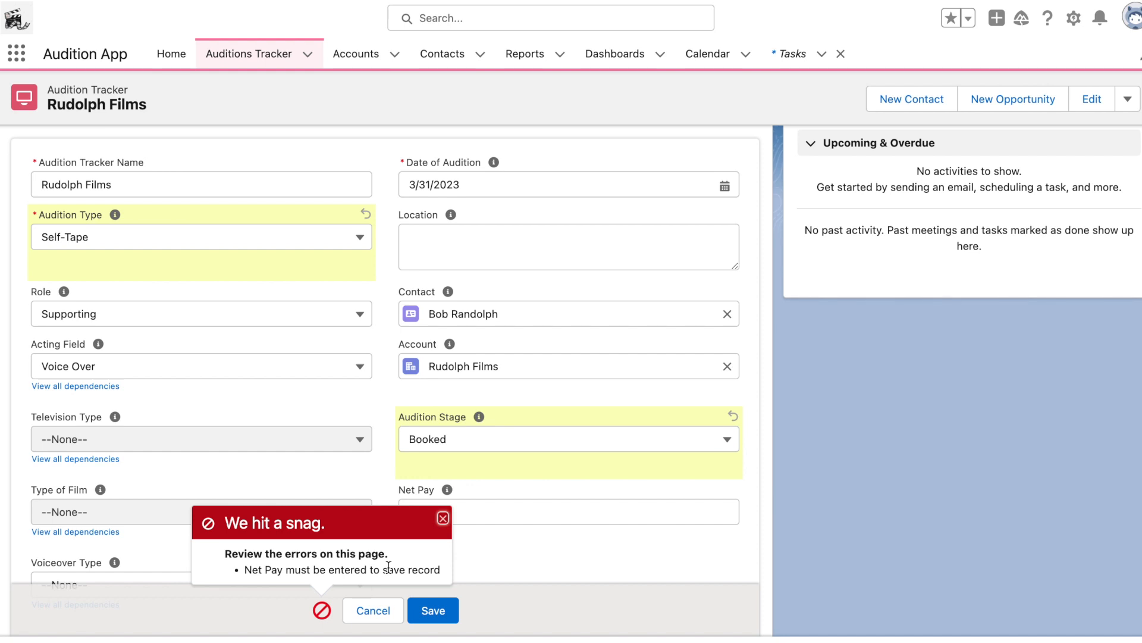
left_click(444, 519)
left_click(442, 618)
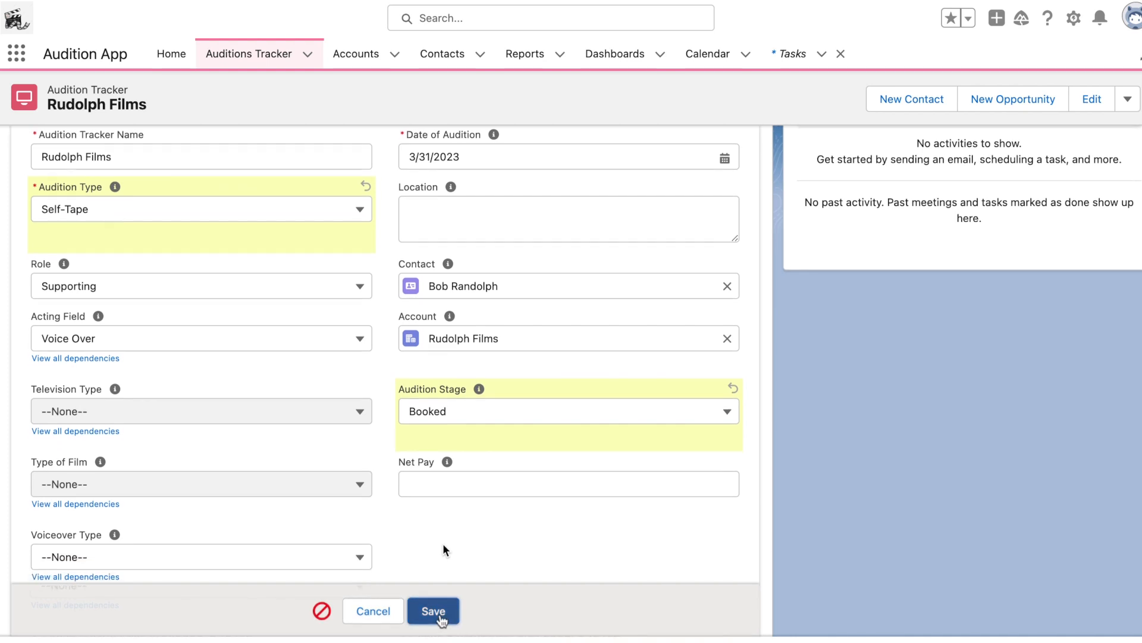
left_click(458, 480)
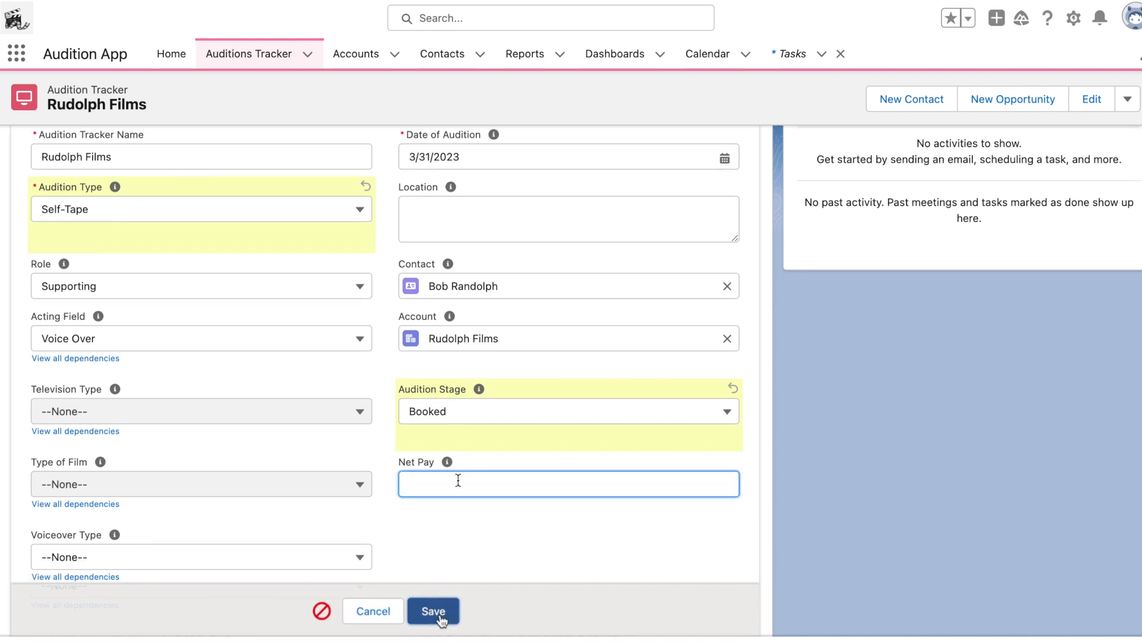
type("2,000.00")
left_click(434, 611)
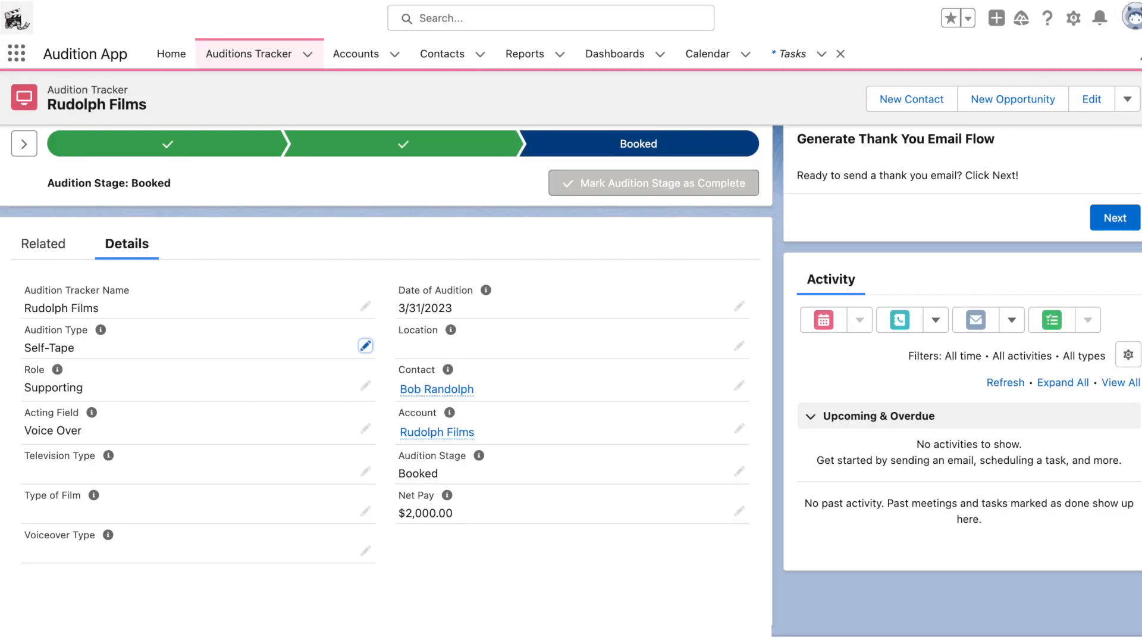
Step: Select the Audition Completed stage on the path and expand its stage guidance
scroll(420, 529, "up", 2)
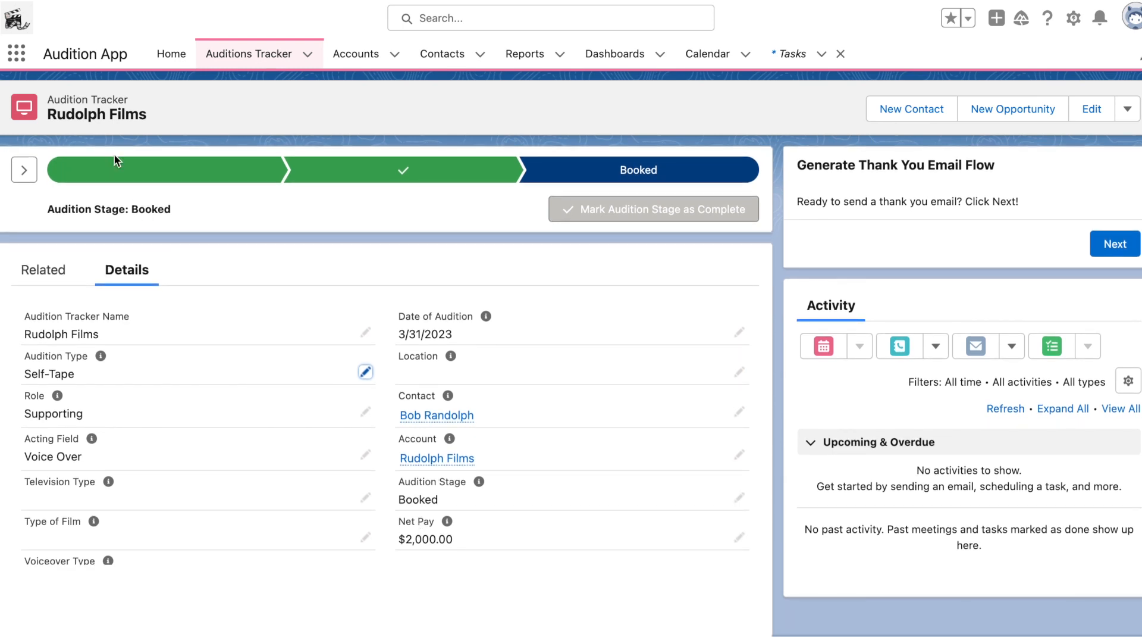
left_click(112, 178)
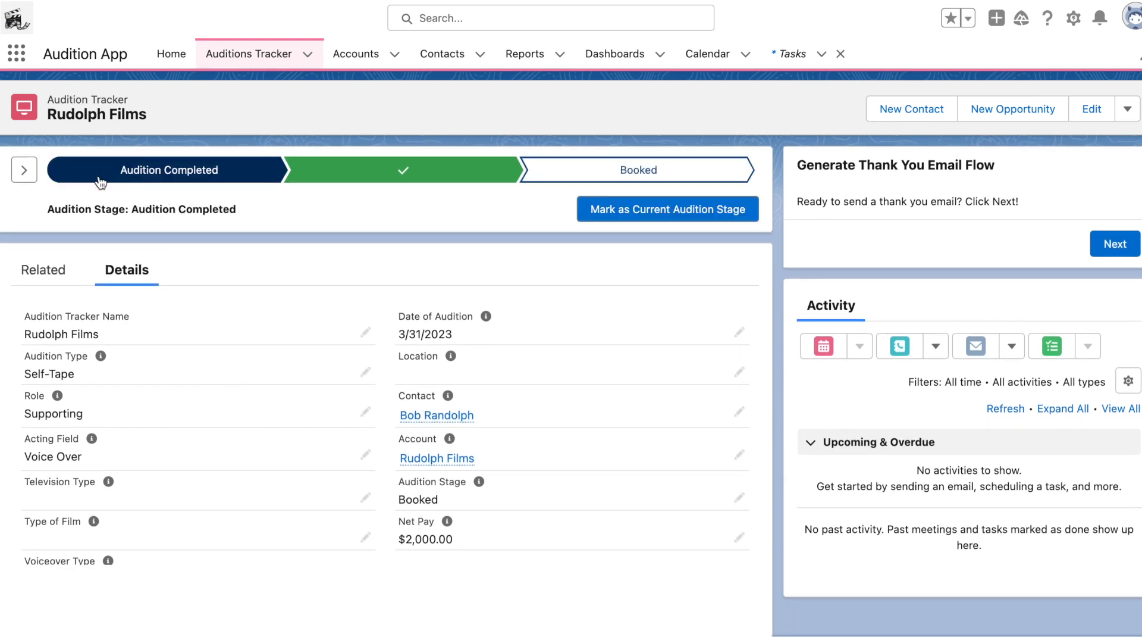
left_click(27, 171)
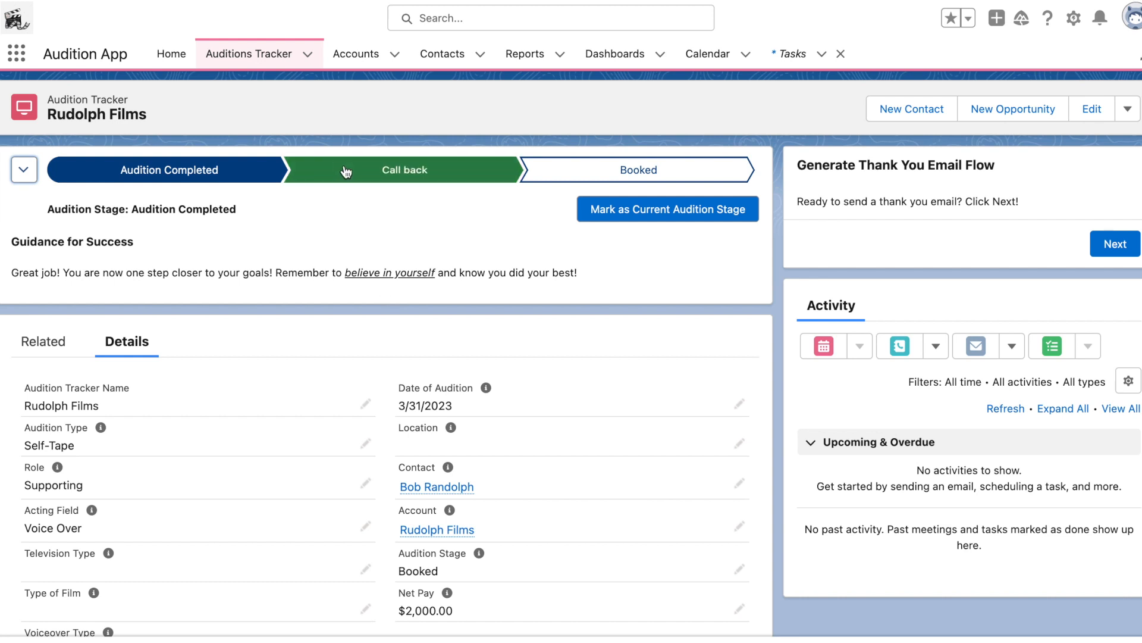
Step: Mark Call back and then Booked as the current audition stage
left_click(316, 173)
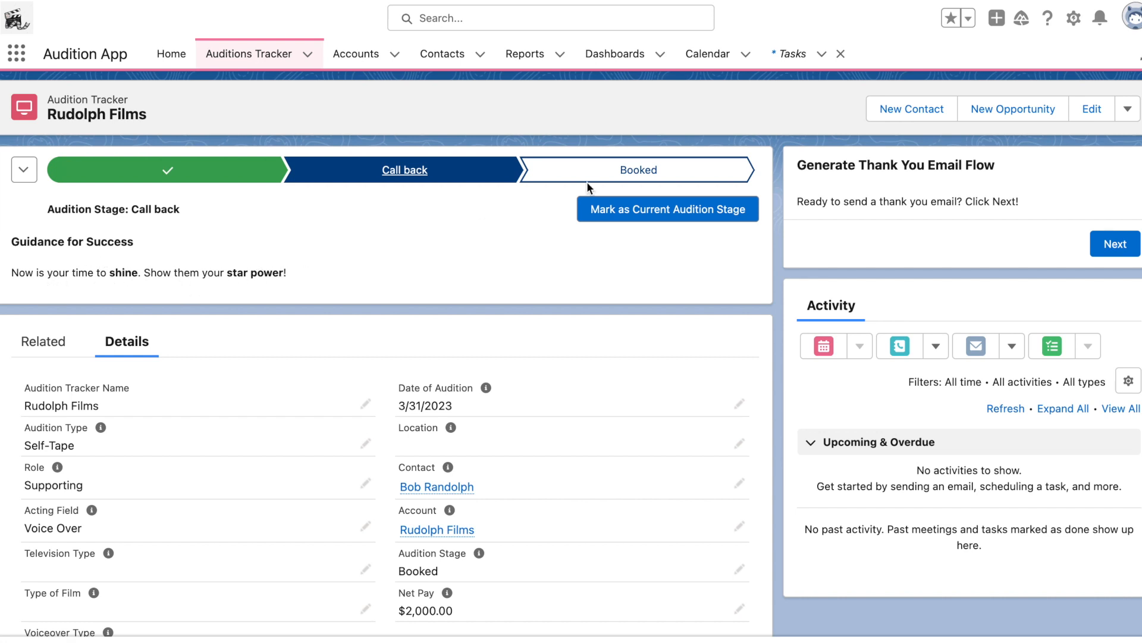
left_click(592, 208)
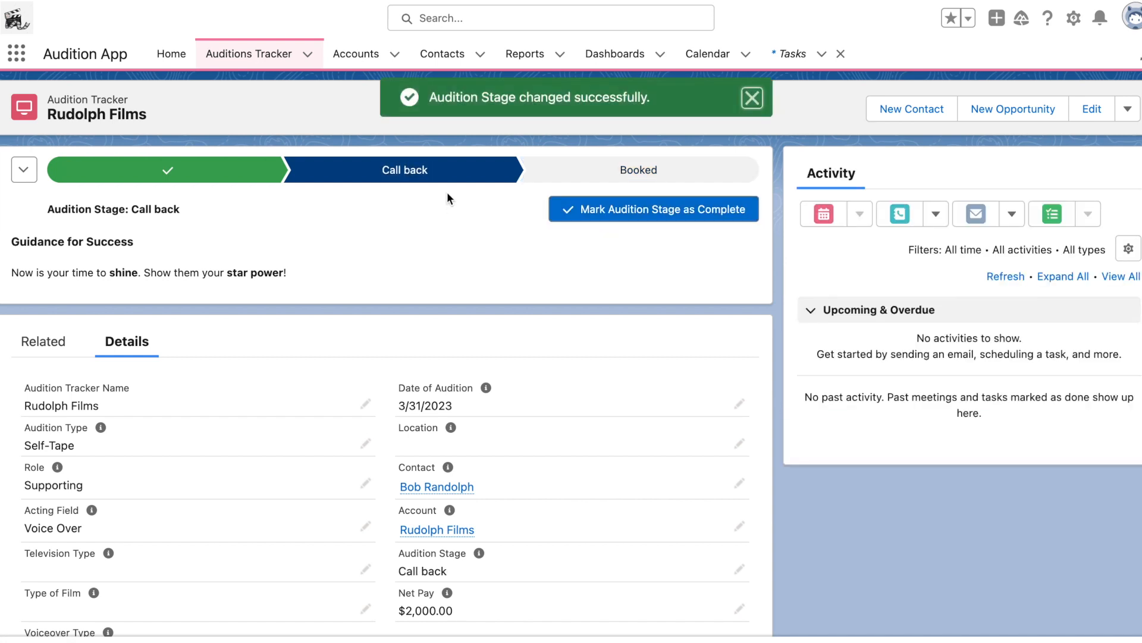
left_click(643, 176)
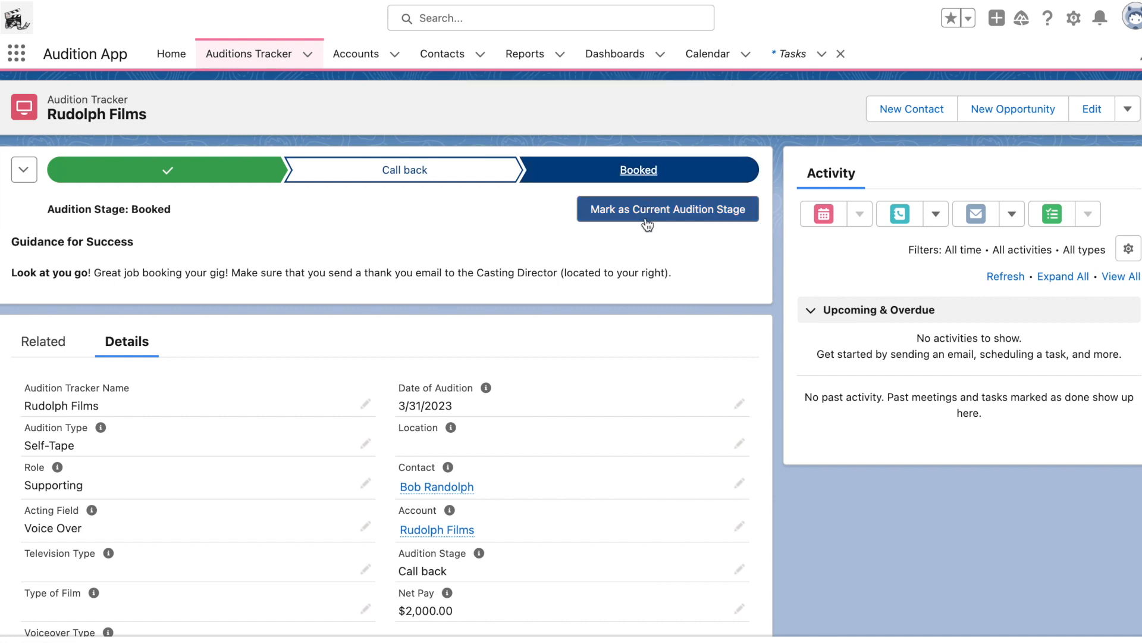
left_click(641, 211)
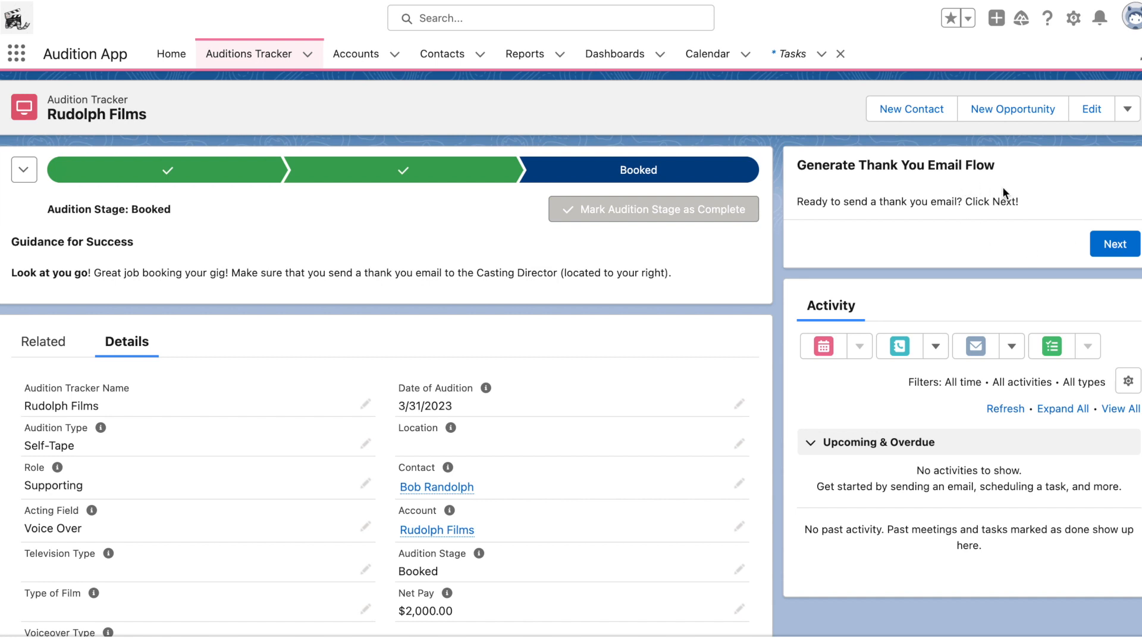
Step: Send the thank-you email to the casting director through the Generate Thank You Email flow and finish it
left_click(1116, 245)
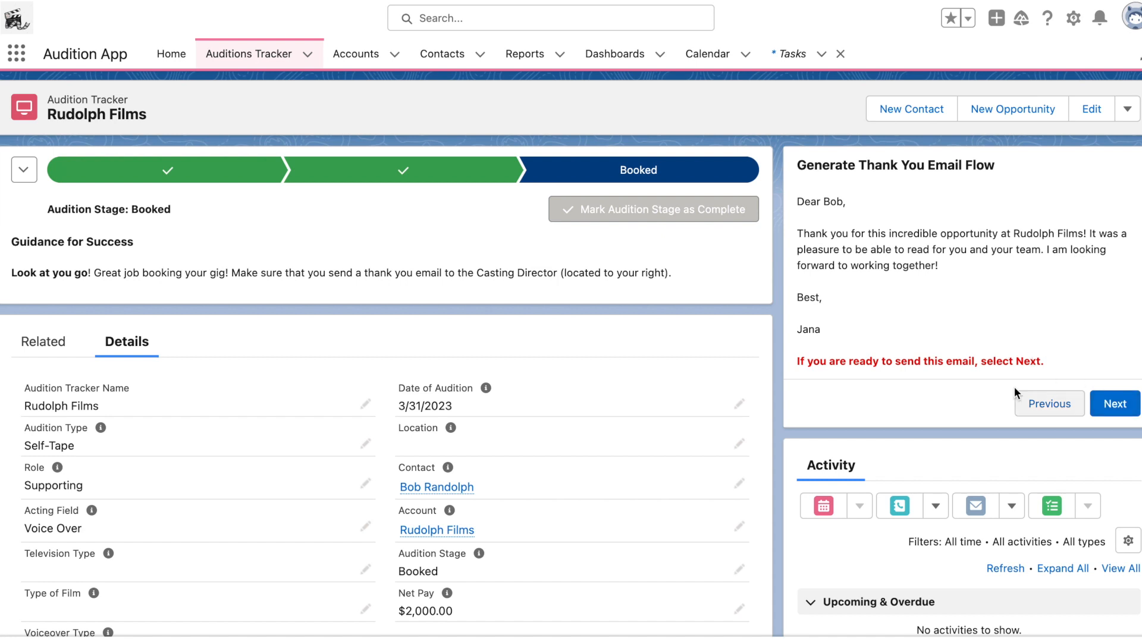
left_click(1111, 405)
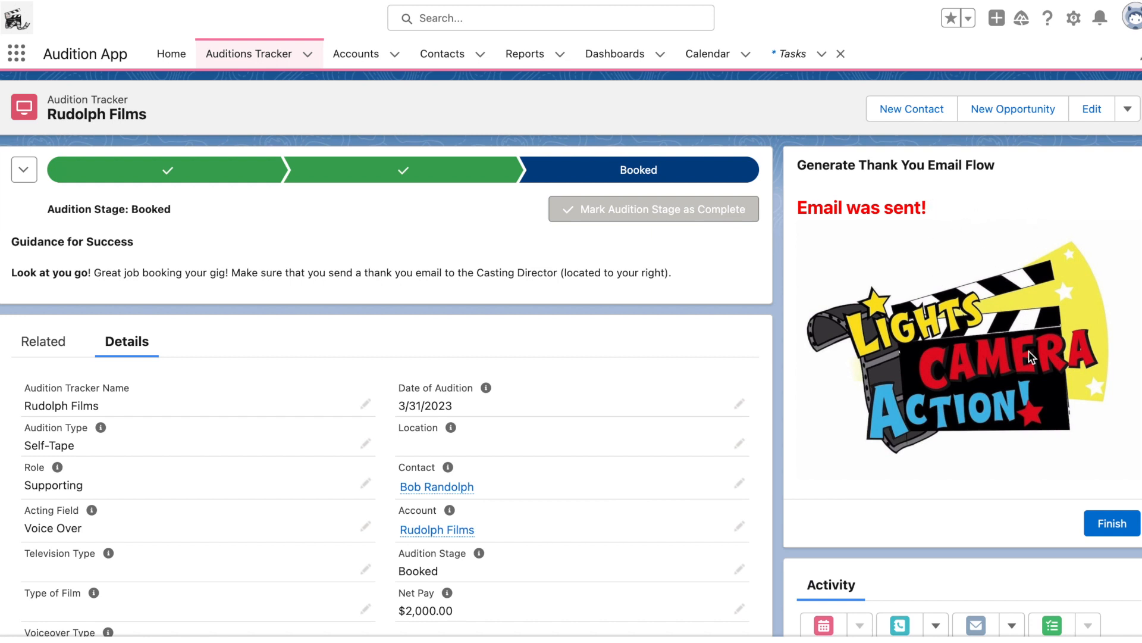
left_click(1123, 530)
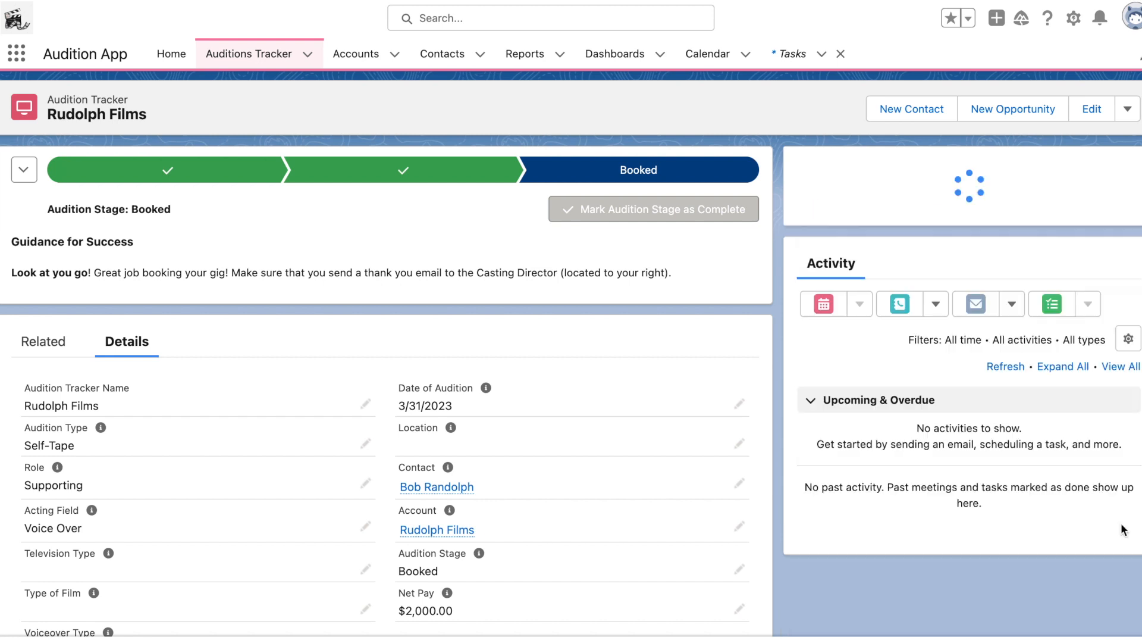